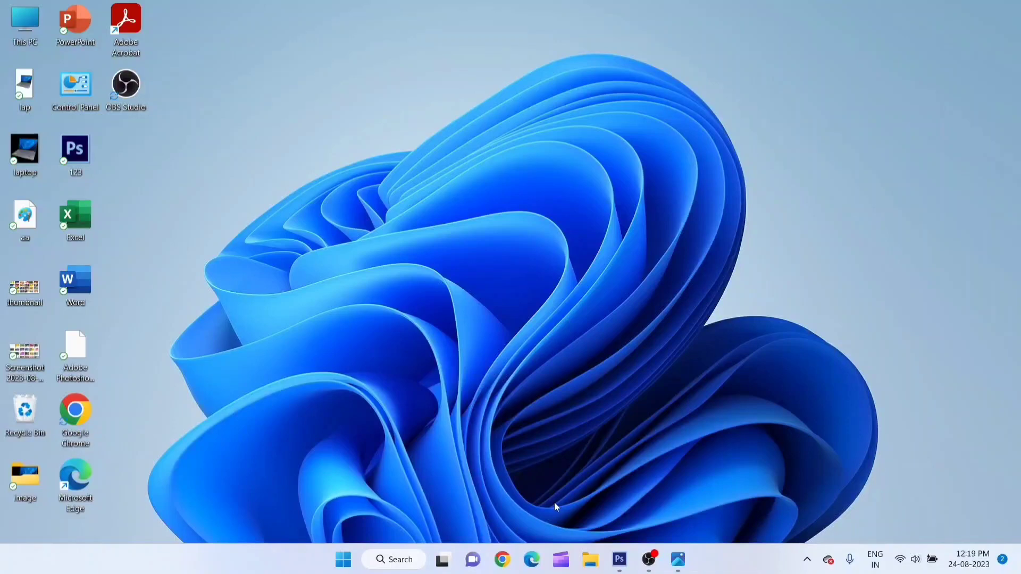
Step: Restore the Photoshop CS6 window from the taskbar
left_click(620, 559)
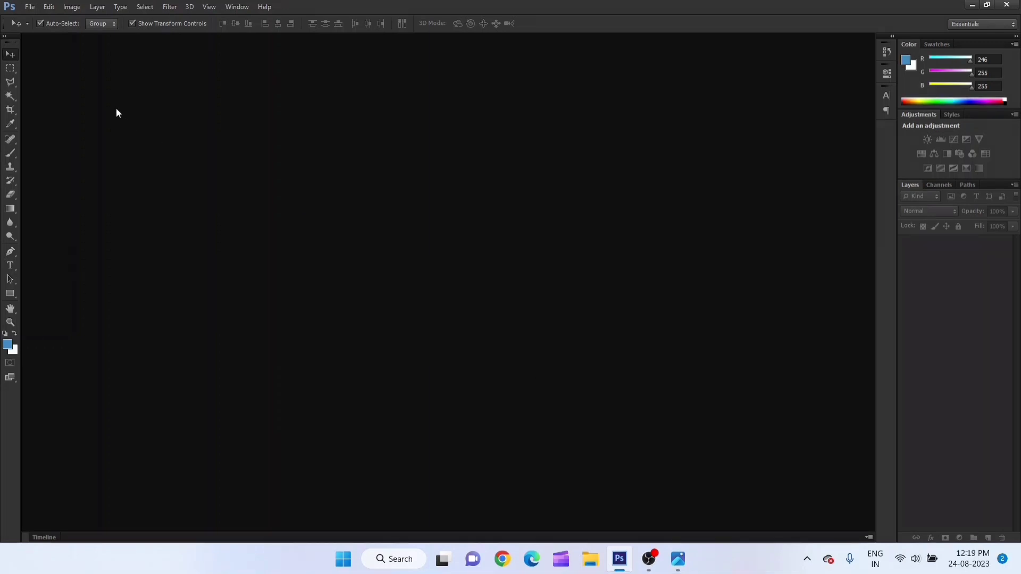
Step: Create a new 2560 × 1440 px document at 300 pixels/inch with a white background
left_click(29, 8)
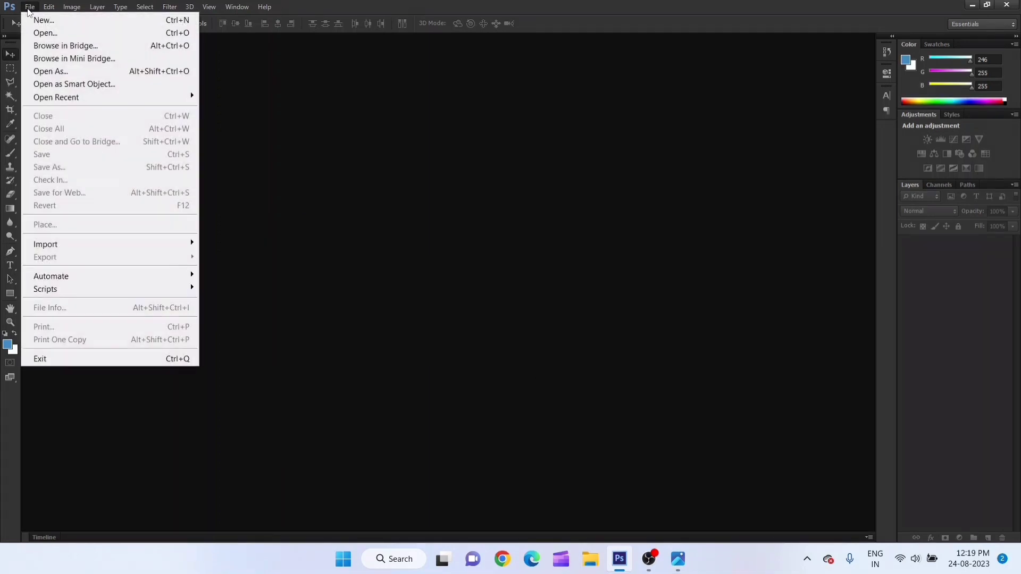
left_click(42, 20)
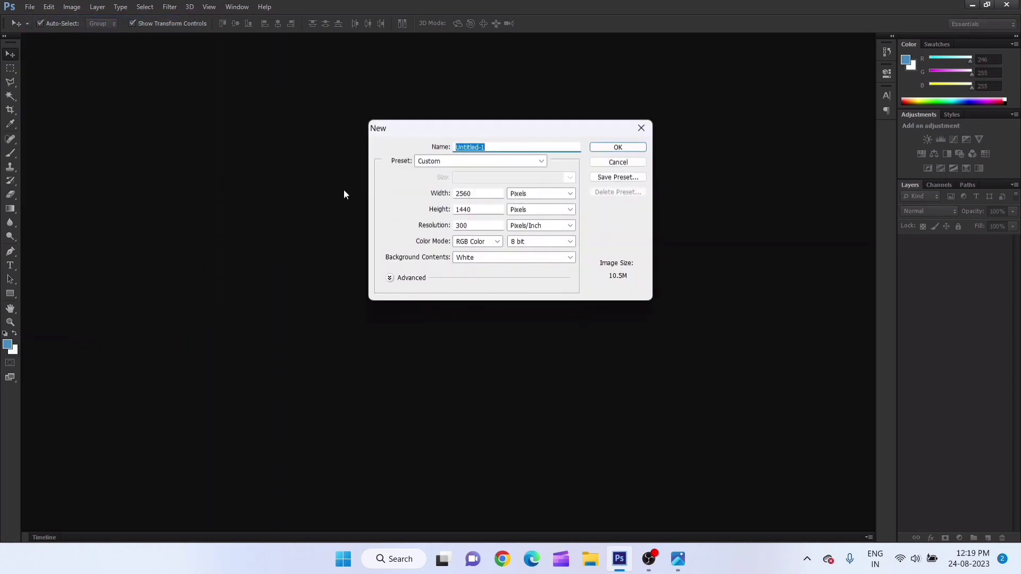
left_click(479, 209)
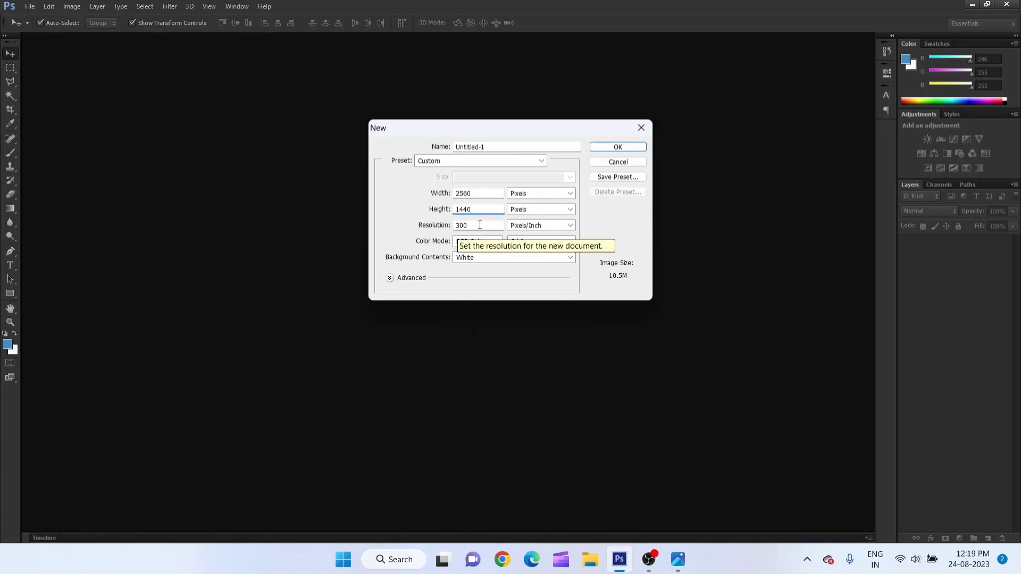
left_click(480, 225)
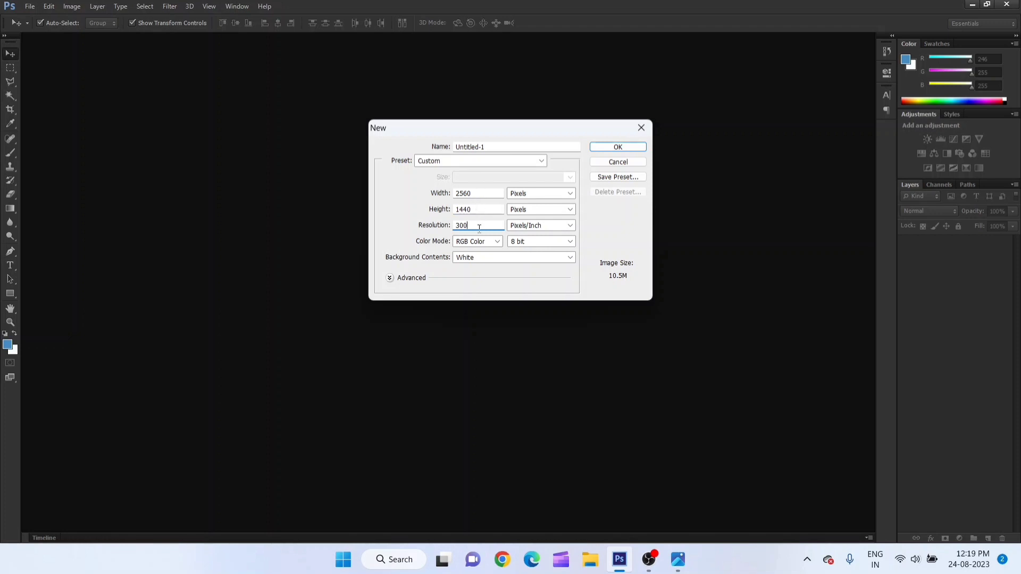
left_click(636, 147)
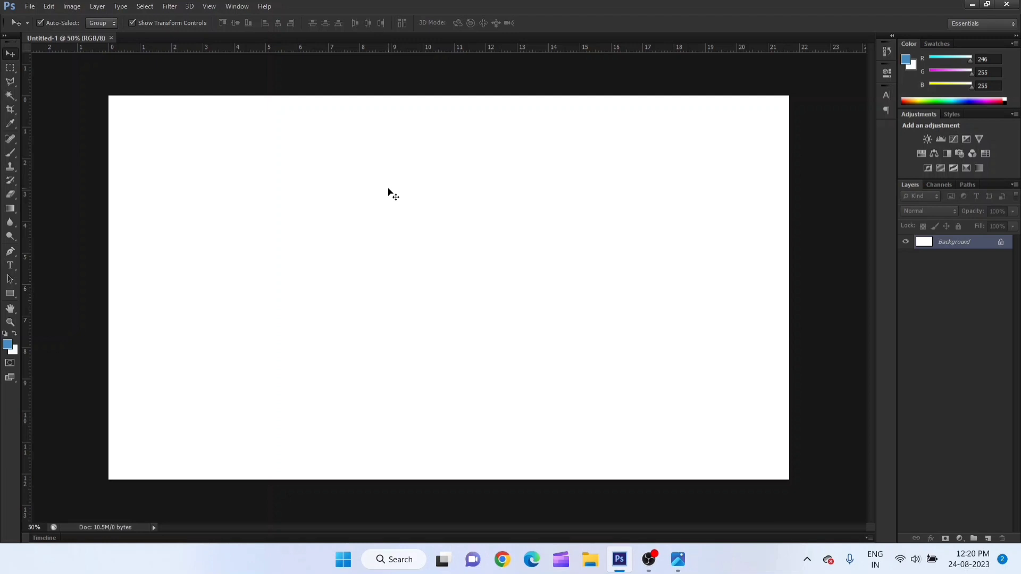
Step: Set the foreground colour to bright yellow #fcfa59
left_click(8, 344)
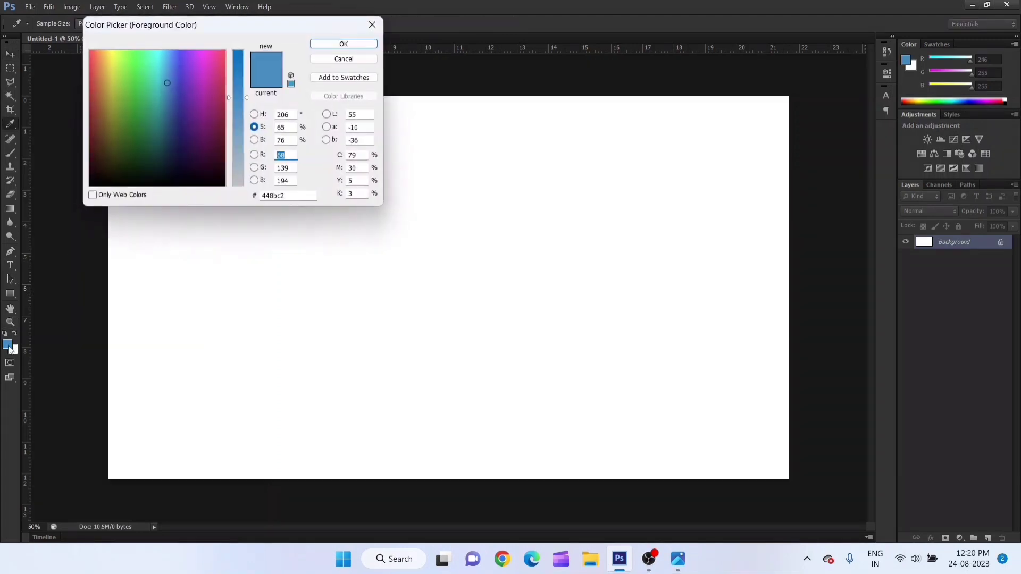
left_click(112, 52)
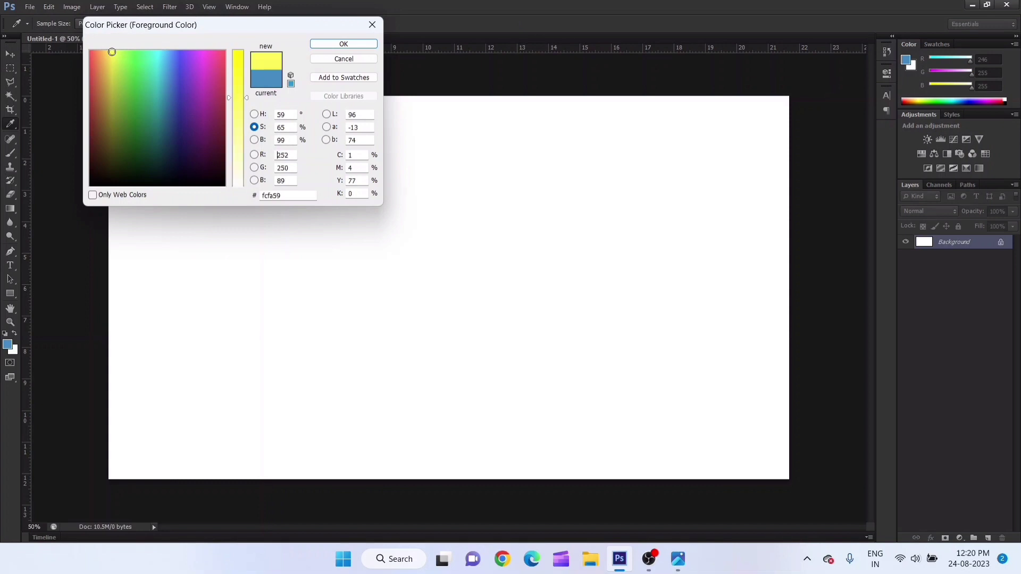
left_click(337, 46)
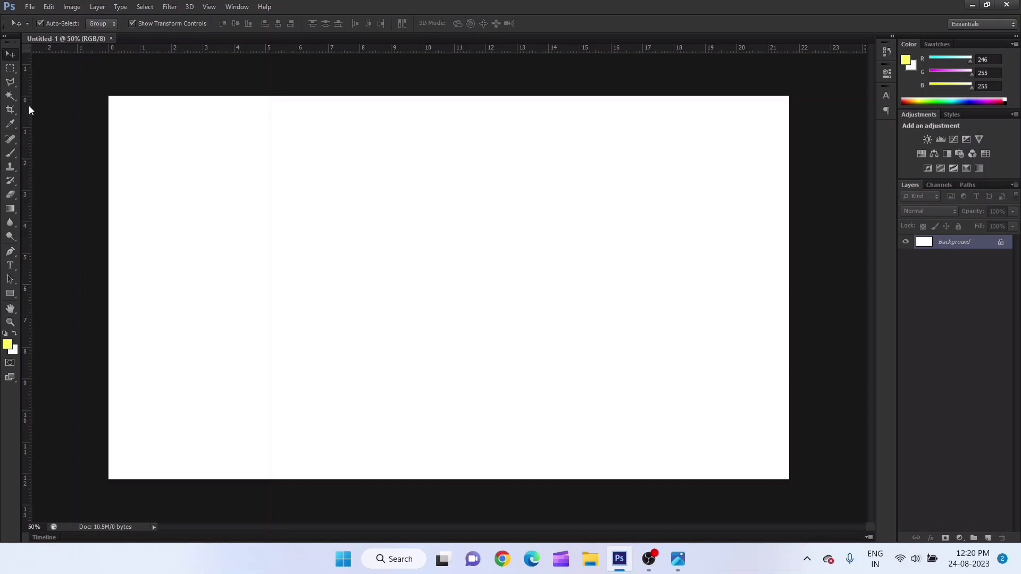
Step: Select the whole canvas, fill it with the yellow foreground colour, then deselect
left_click(9, 95)
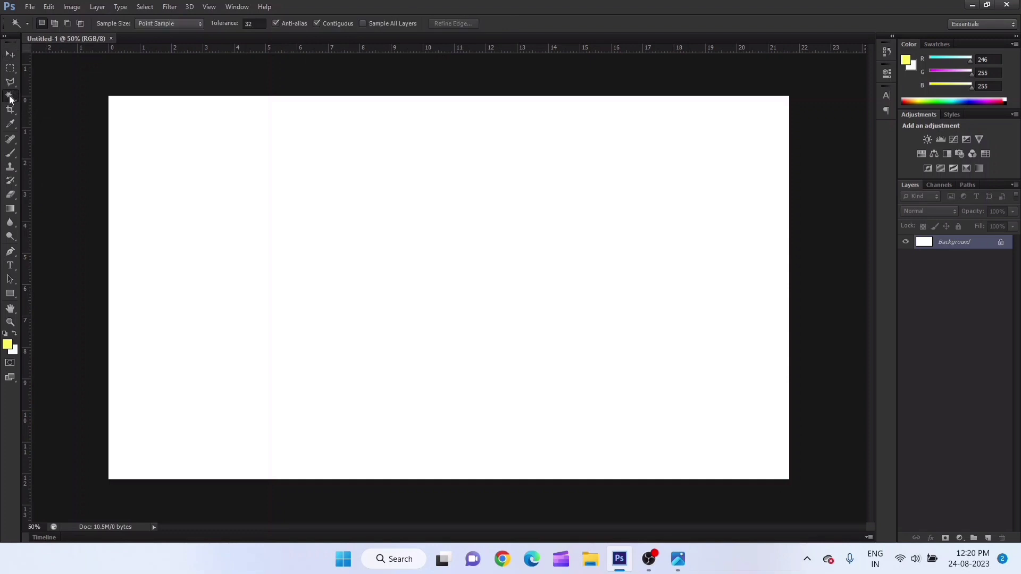
left_click(220, 174)
key("BackSpace")
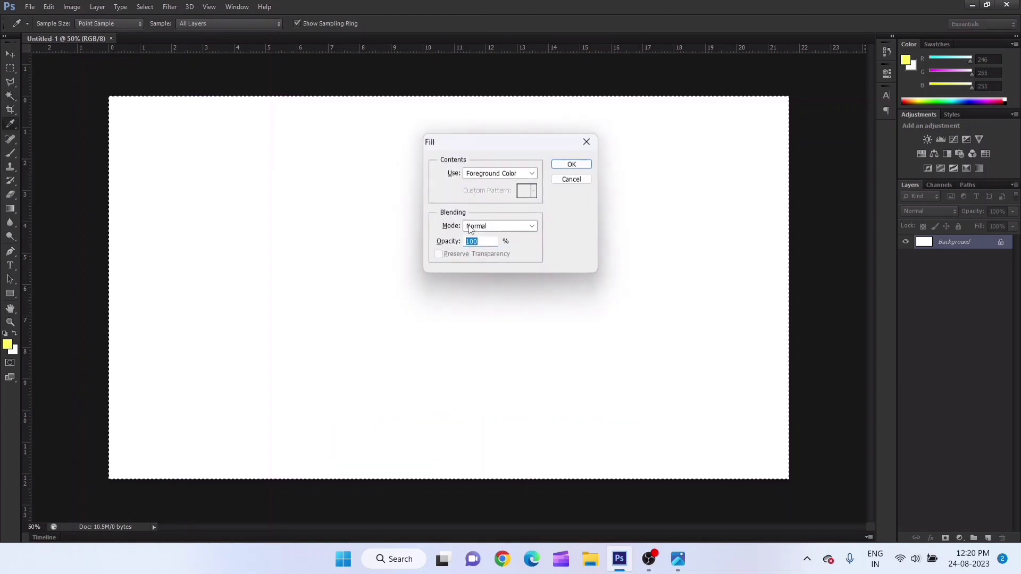
left_click(561, 170)
key("w")
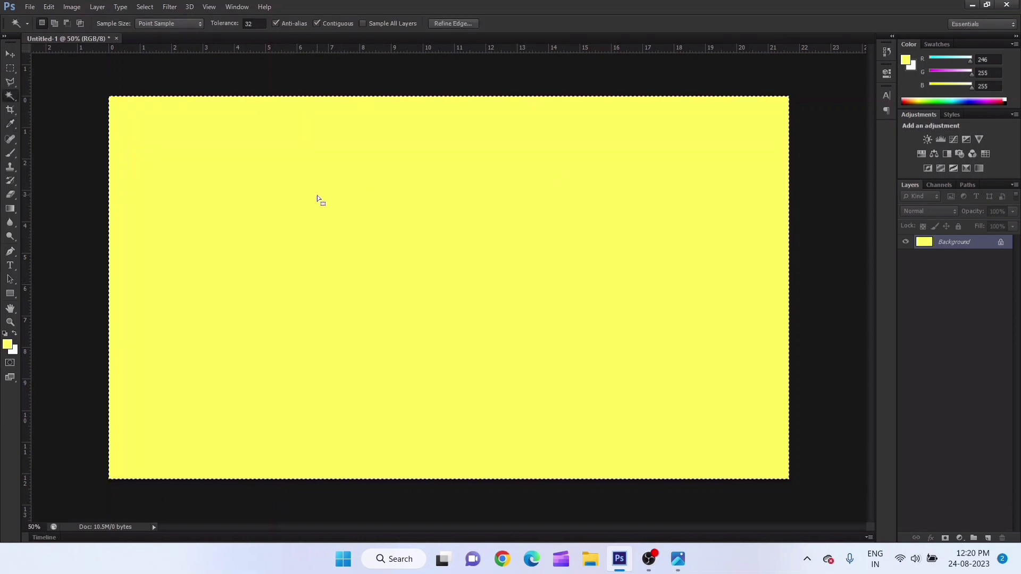
key("ctrl+d")
Step: Draw a polygonal lasso selection from a slanted top-to-bottom line to the right-hand corners
left_click(13, 83)
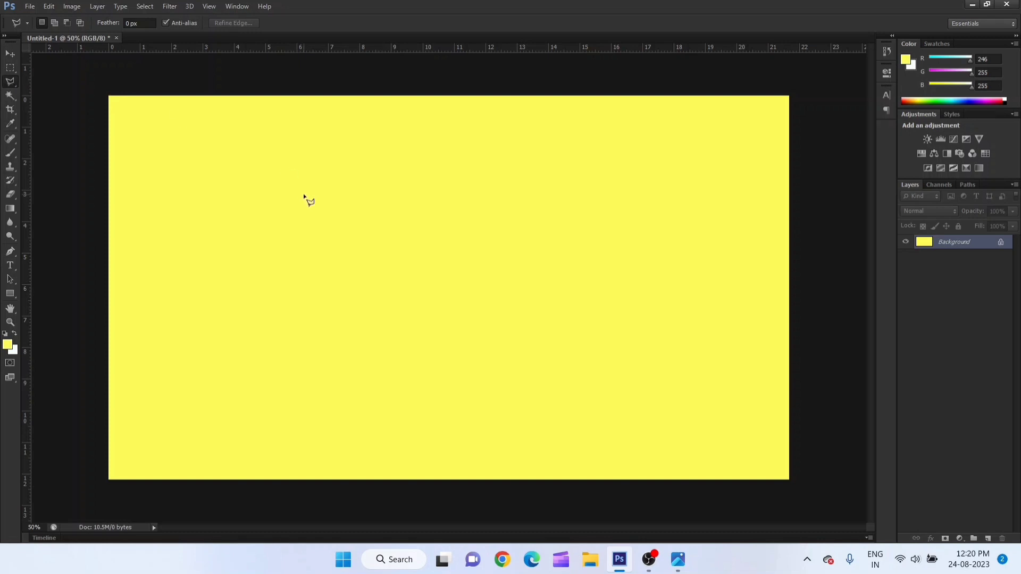
left_click(543, 99)
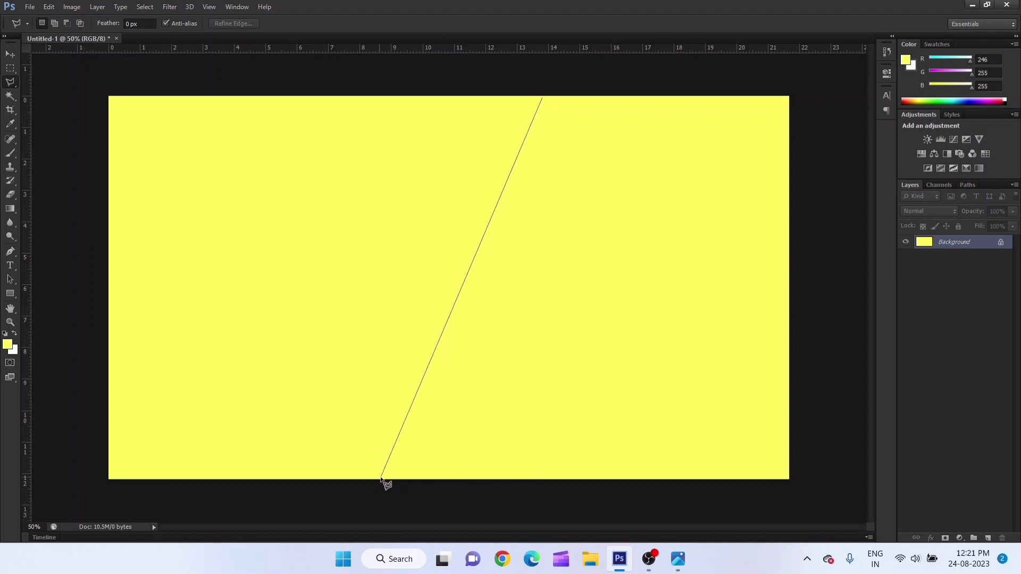
left_click(432, 480)
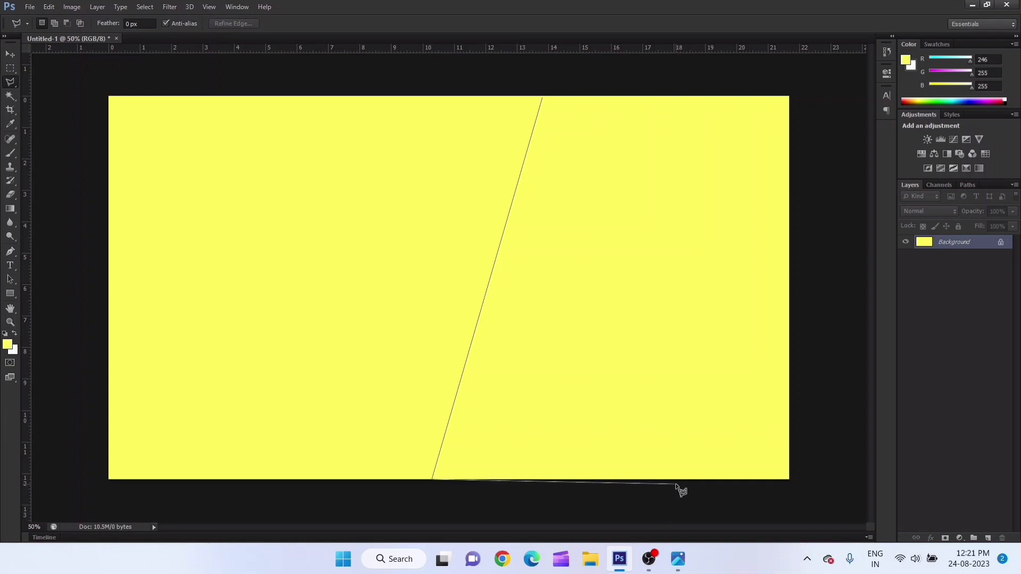
left_click(792, 481)
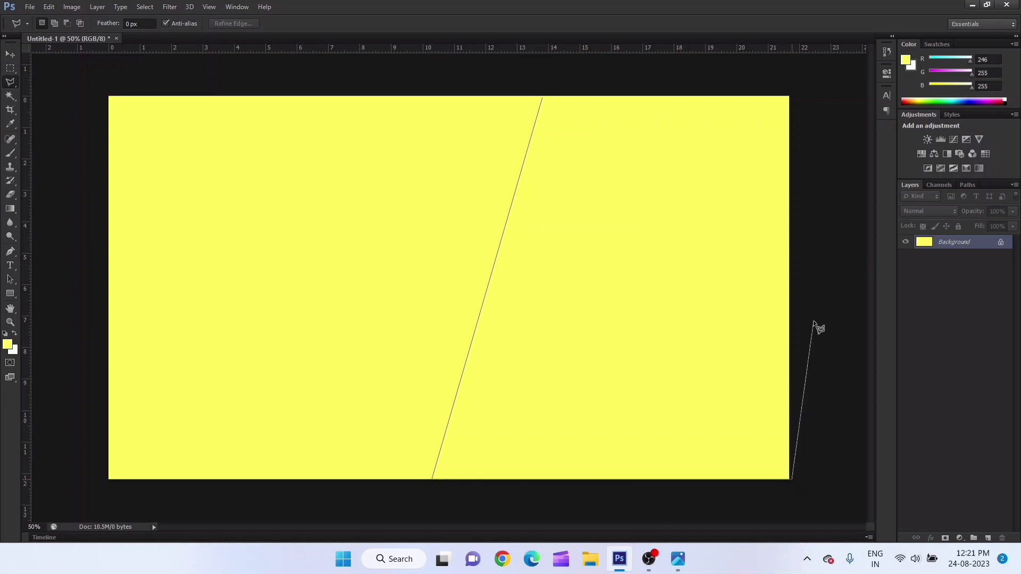
left_click(791, 96)
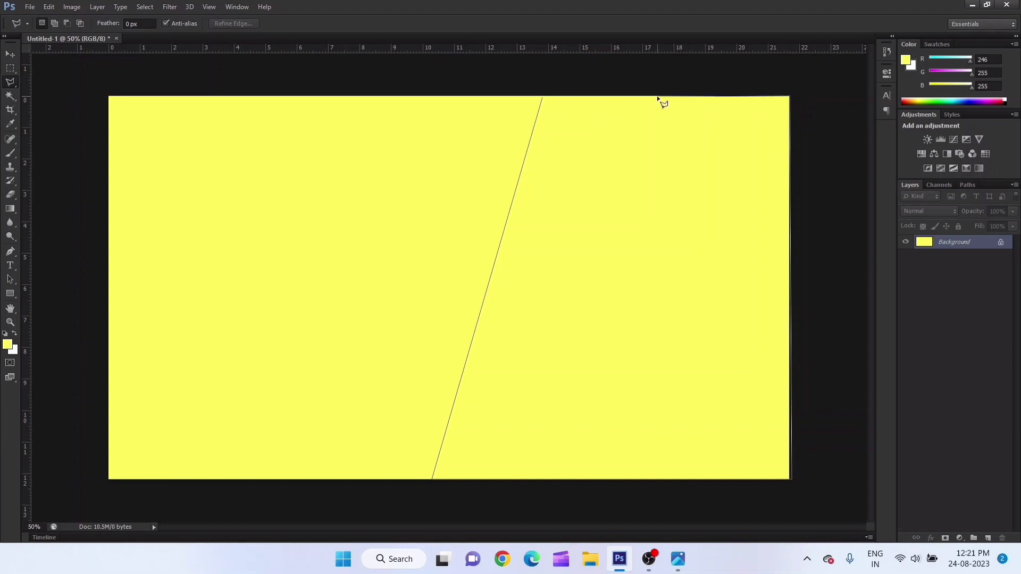
left_click(543, 97)
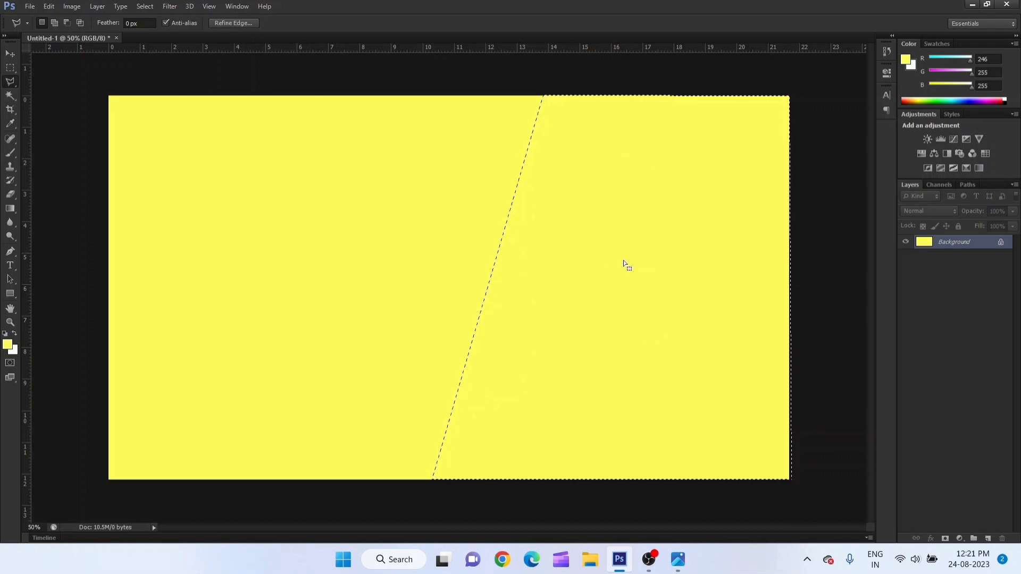
Step: Fill the slanted right-hand selection with blue #4978ce
left_click(9, 345)
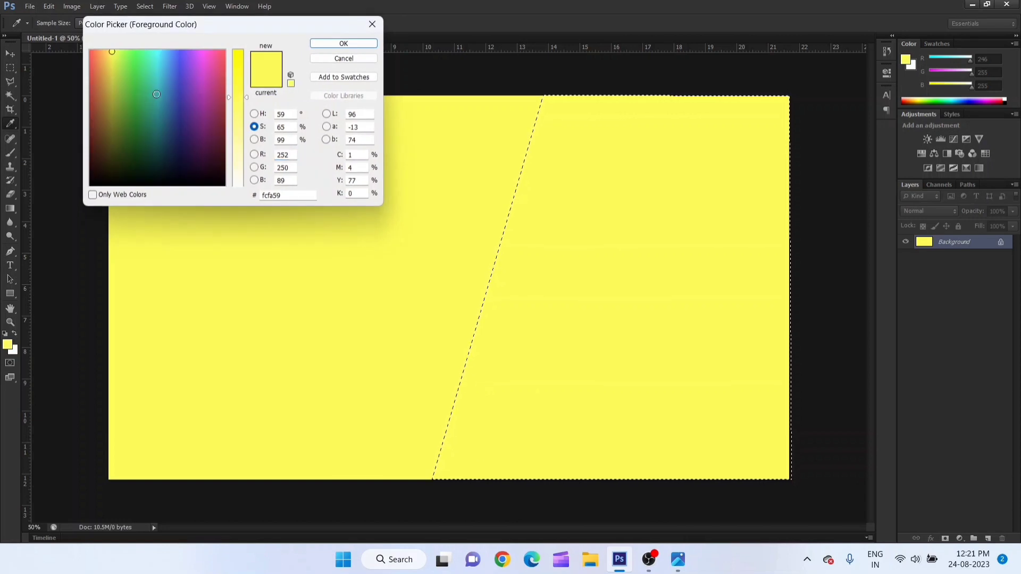
left_click(172, 76)
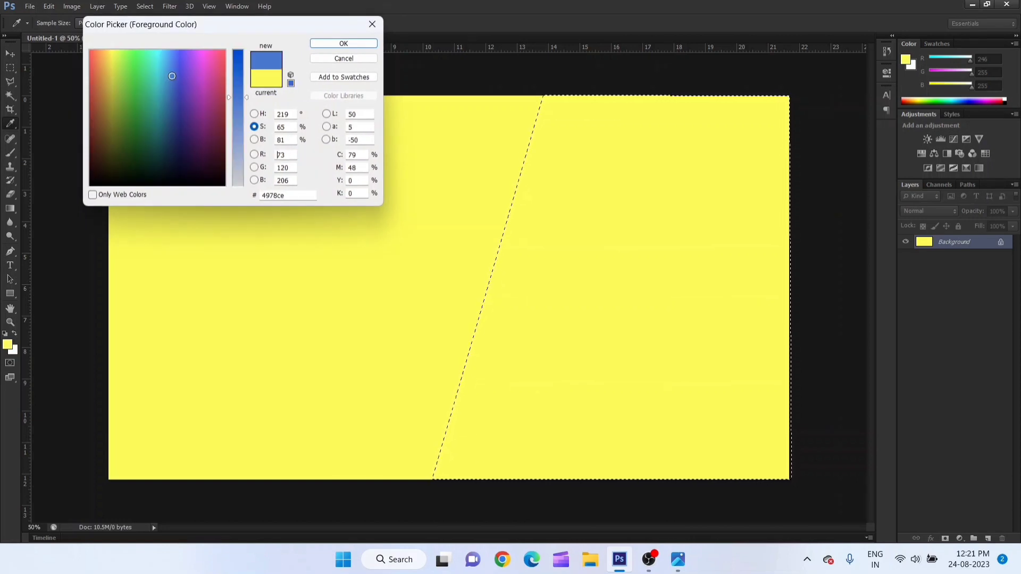
left_click(344, 43)
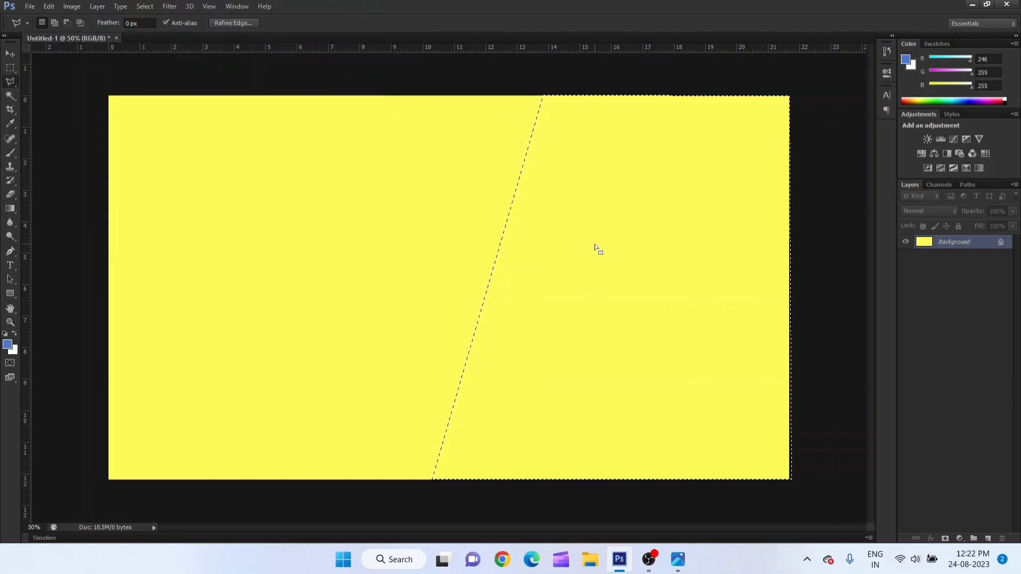
key("shift+F5")
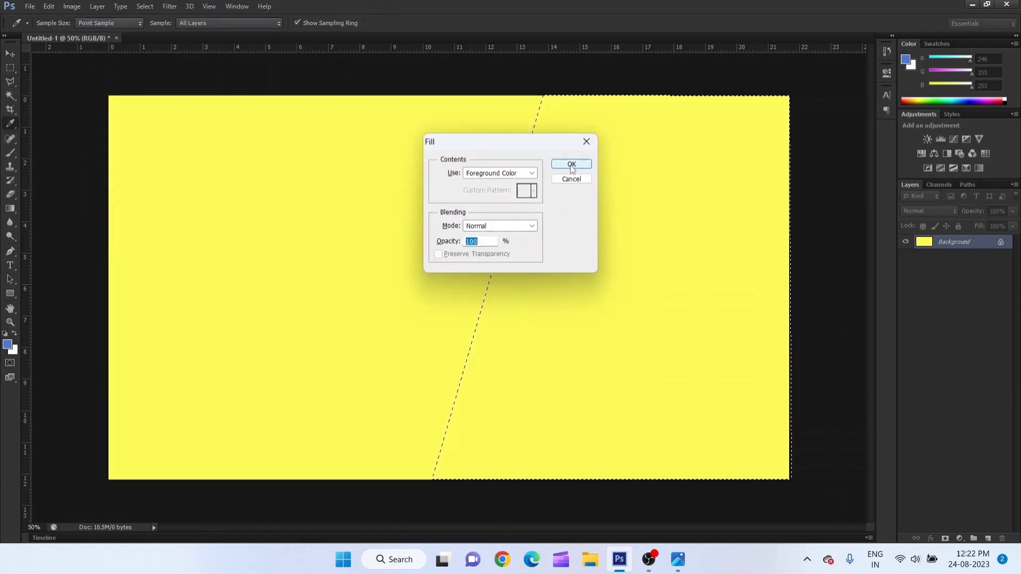
left_click(572, 166)
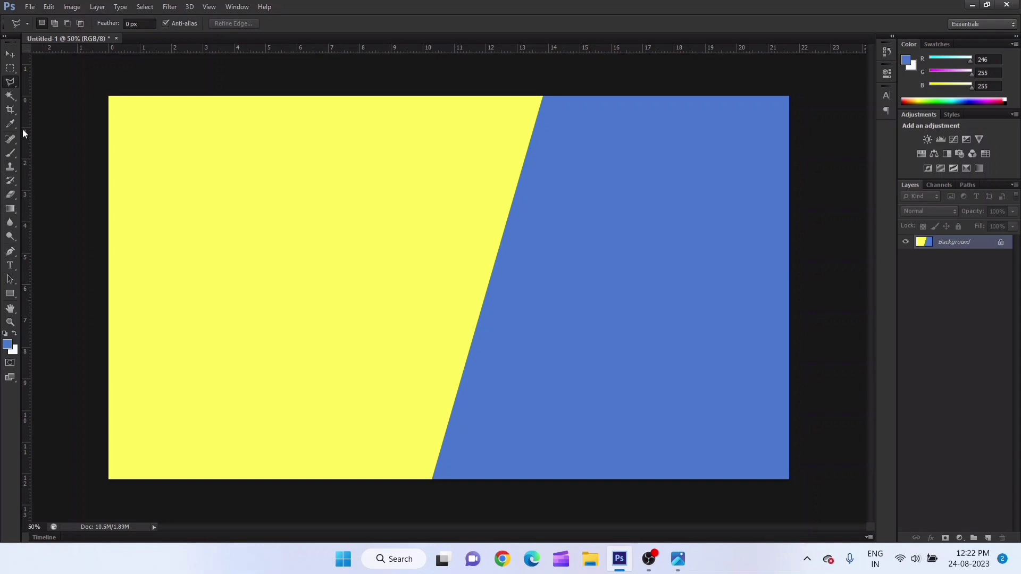
Step: Draw a wide rectangle on the upper-left canvas and set its fill to black
left_click(10, 293)
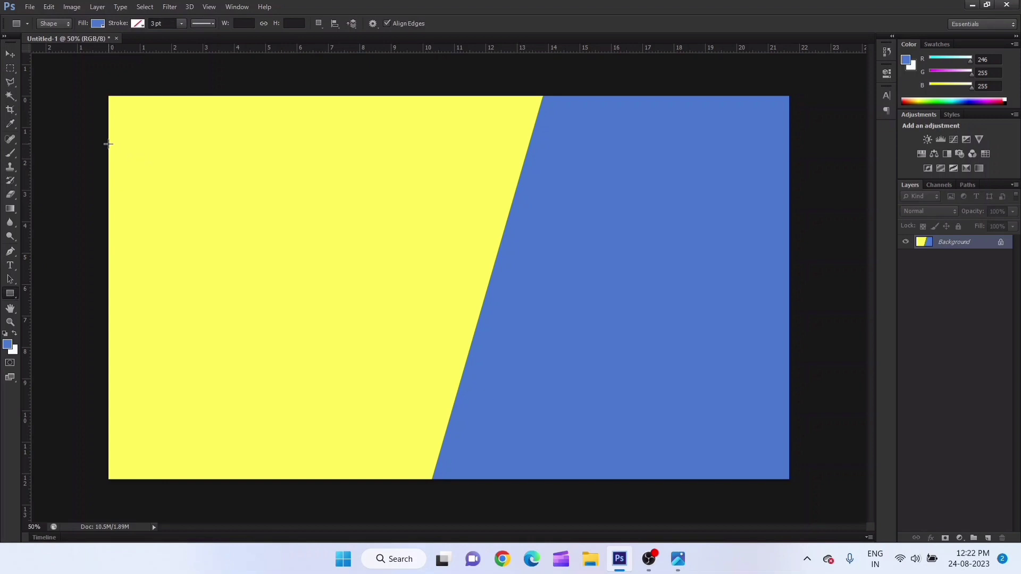
left_click_drag(109, 144, 453, 224)
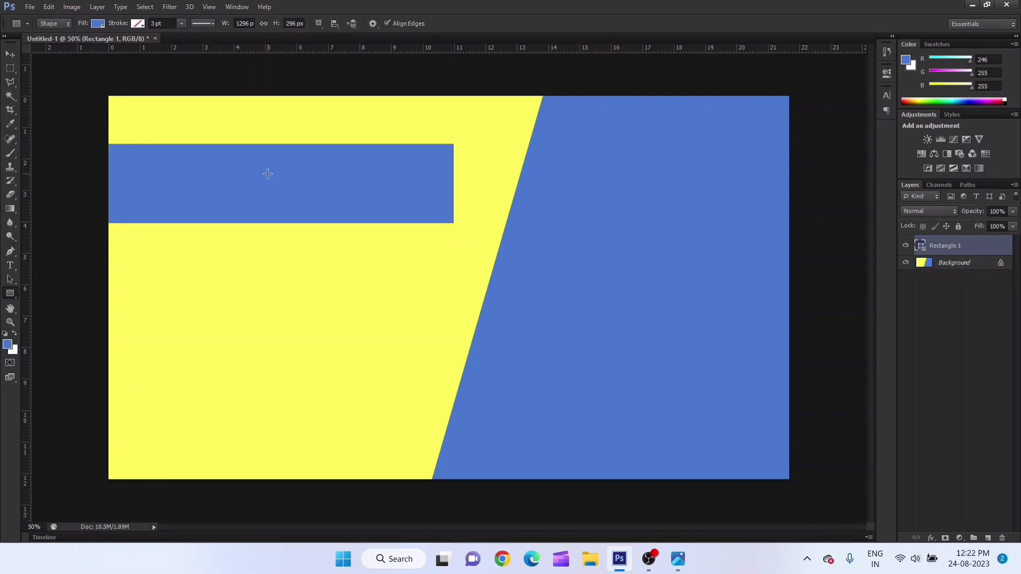
left_click(98, 24)
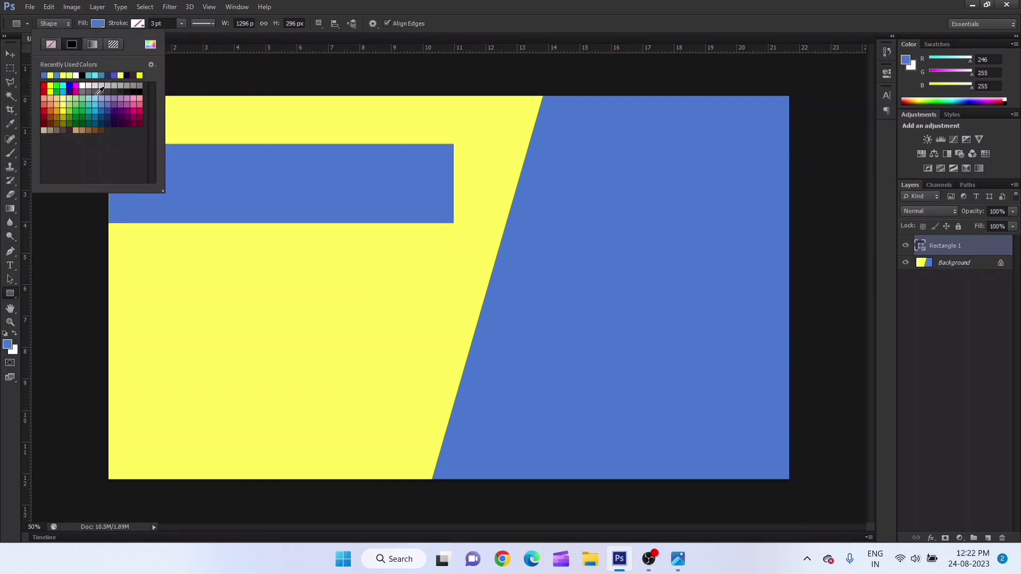
left_click(101, 130)
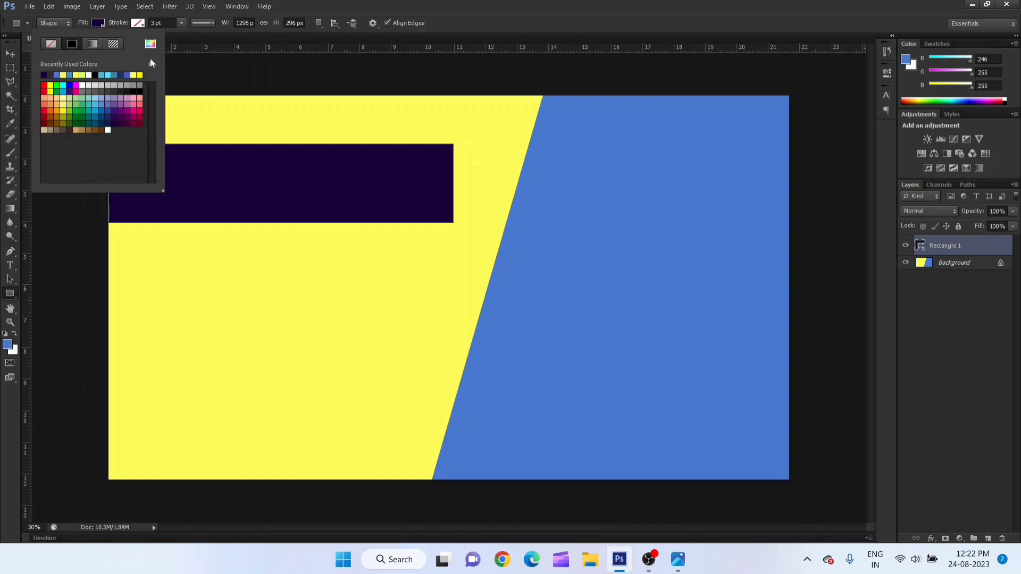
left_click(95, 75)
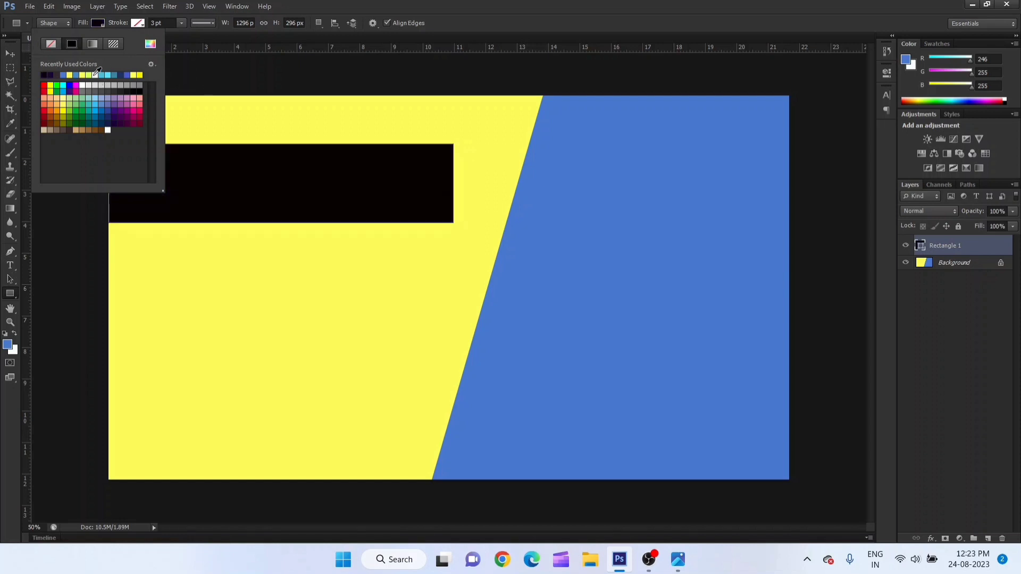
left_click(201, 100)
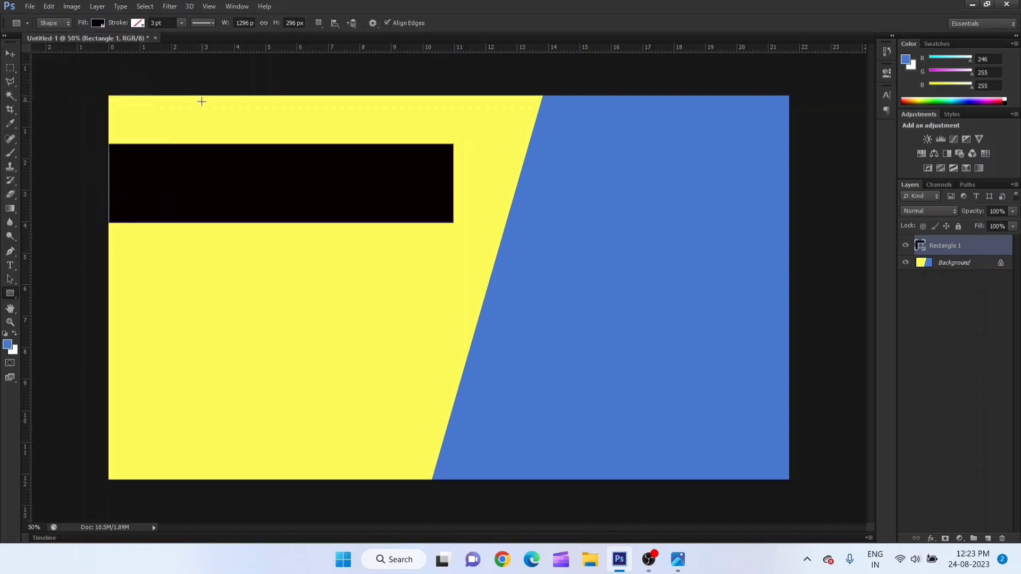
Step: Type 'thumbnail' on the black rectangle and commit the text
key("v")
left_click(10, 269)
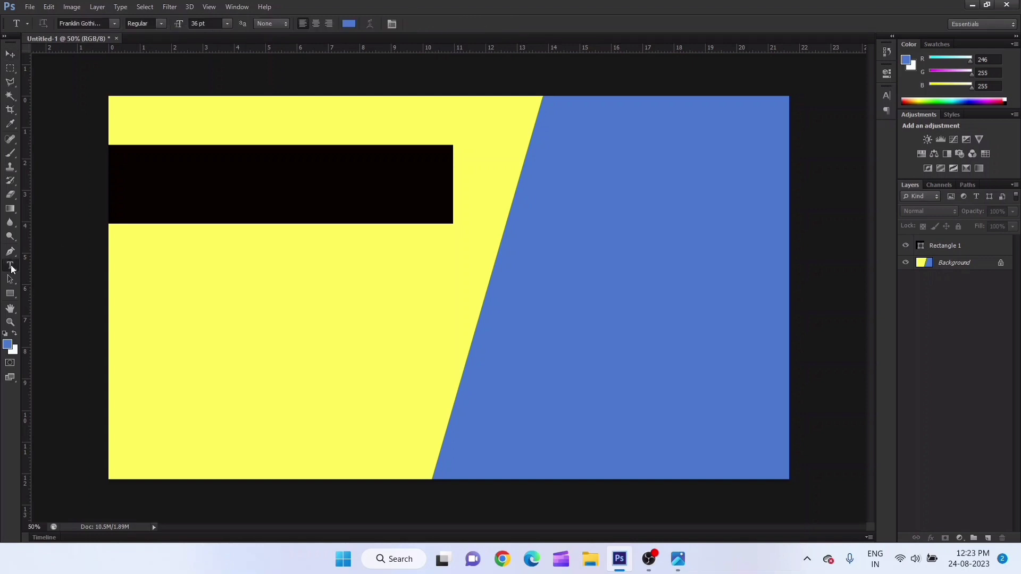
left_click(155, 175)
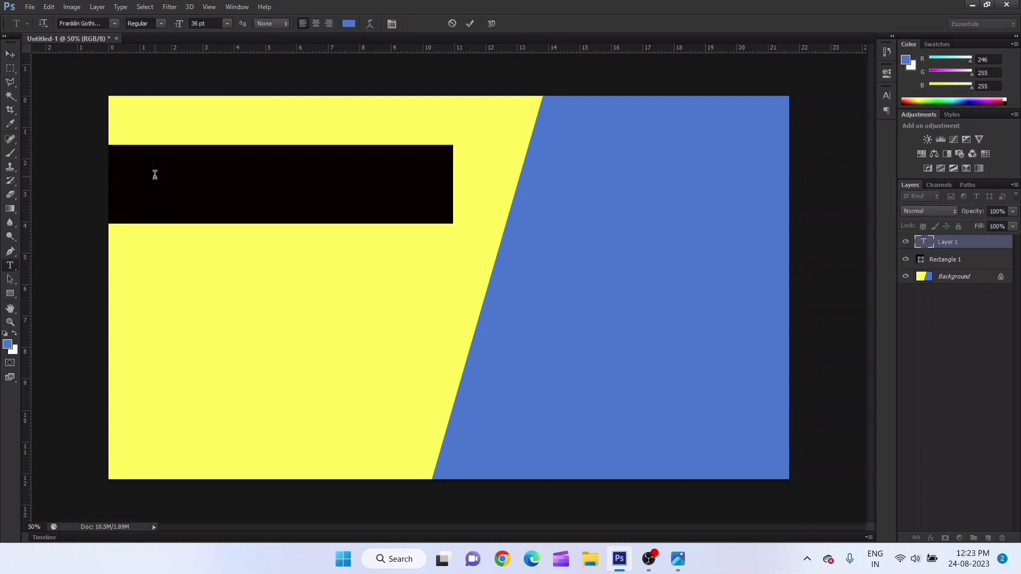
type("t")
key("BackSpace")
type("t")
key("BackSpace")
type("thumbnail")
left_click(10, 54)
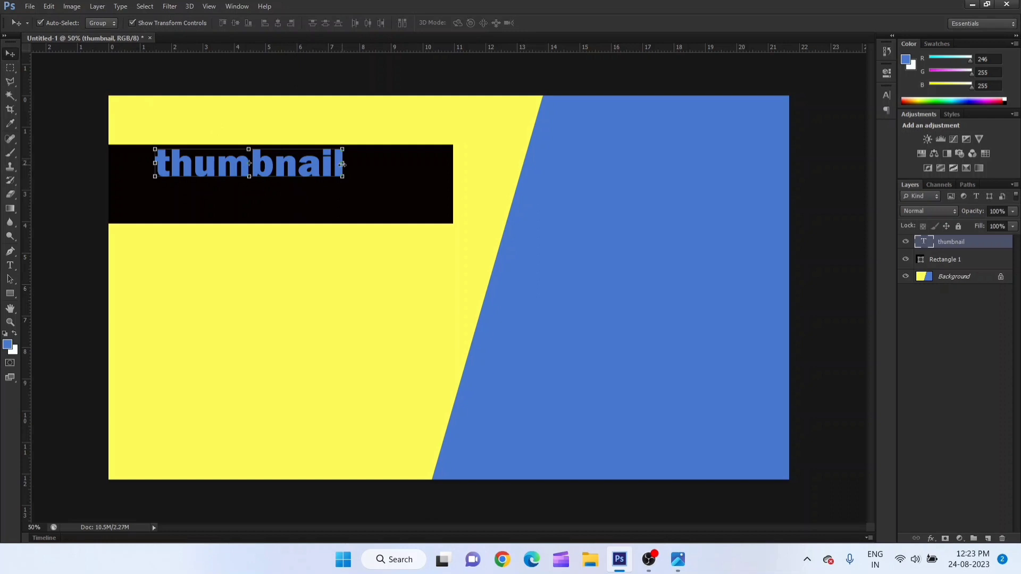
Step: Enlarge the thumbnail text to fill the black bar
mouse_move(345, 181)
left_mouse_down()
mouse_move(355, 187)
mouse_move(343, 202)
mouse_move(436, 218)
left_mouse_up()
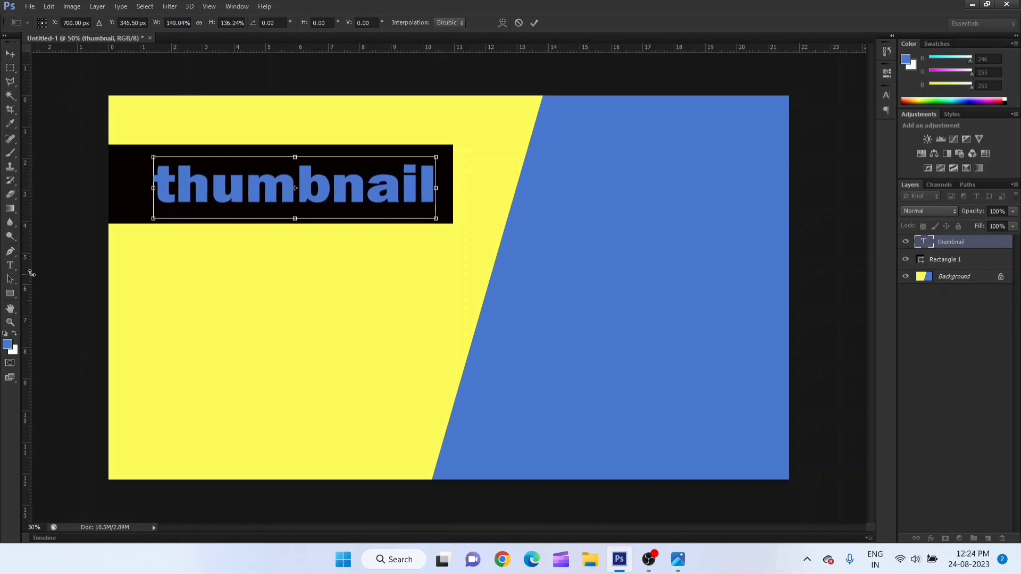
left_click(9, 265)
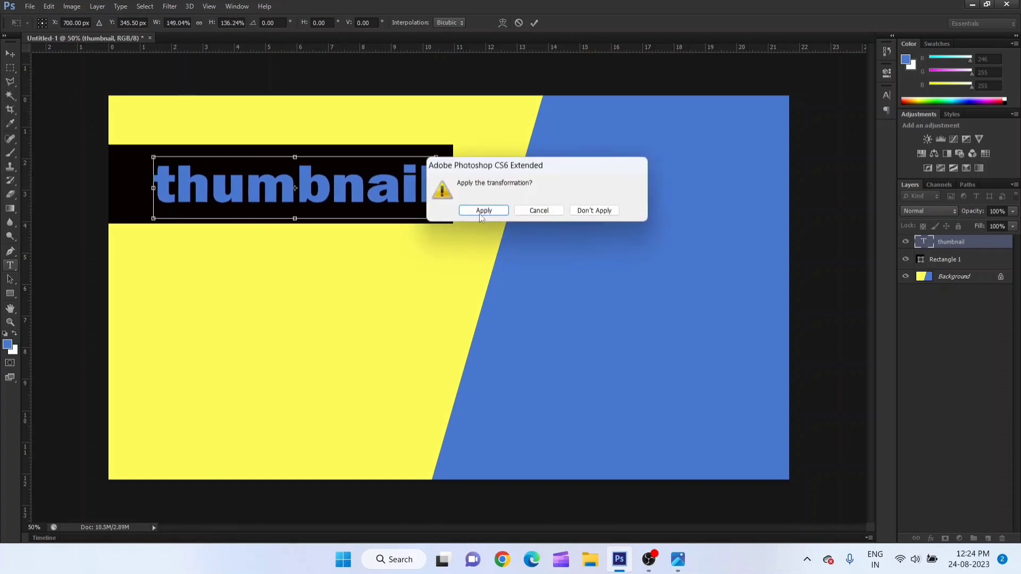
left_click(480, 212)
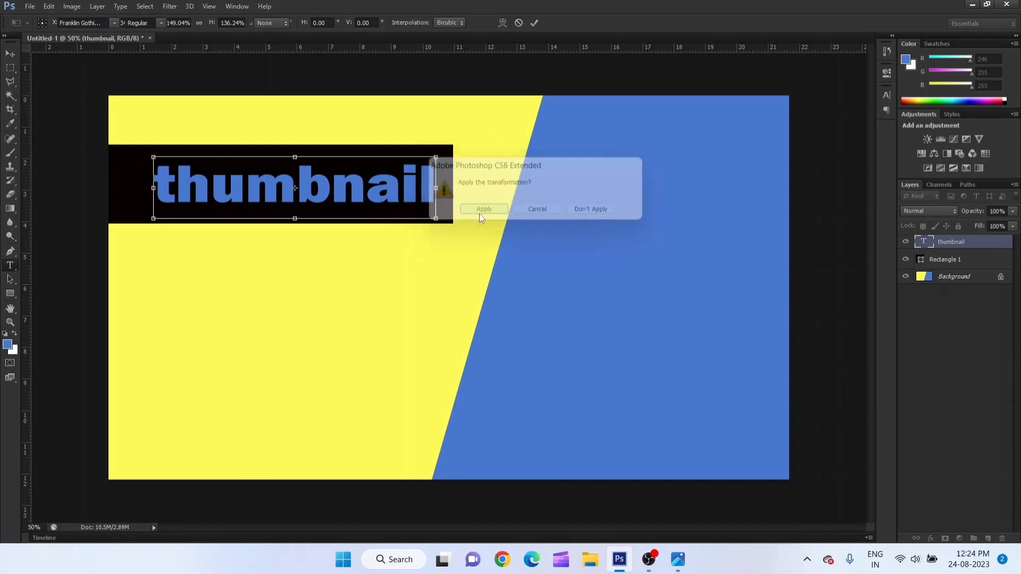
Step: Change the text's first letter to a capital T
double_click(178, 175)
left_click(178, 176)
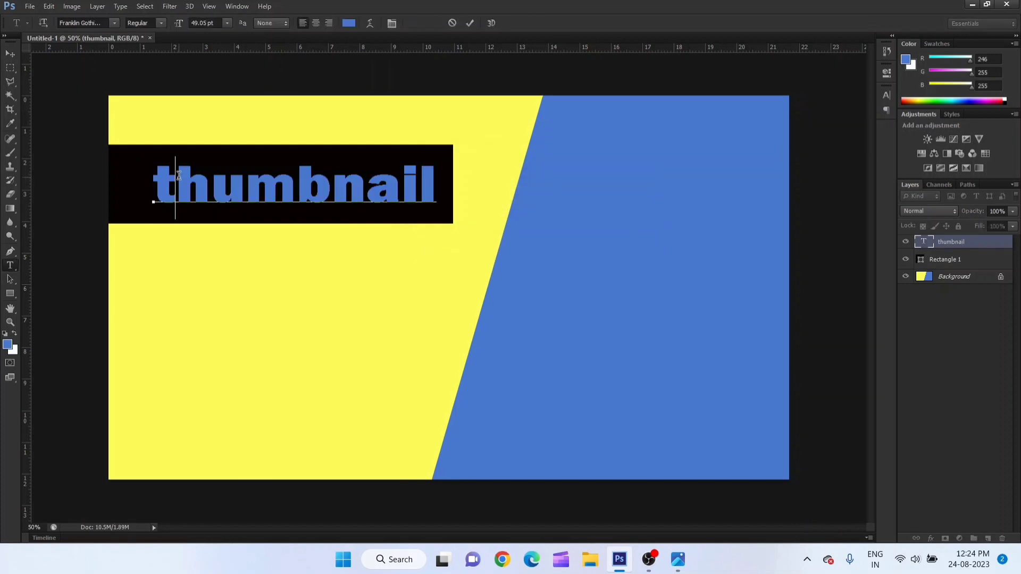
key("BackSpace")
type("T")
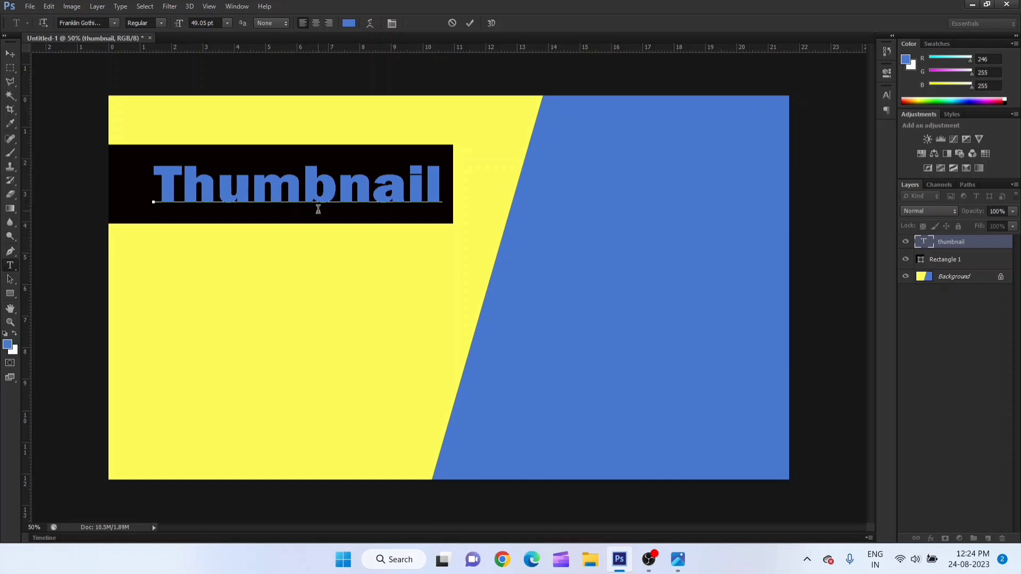
left_click(10, 54)
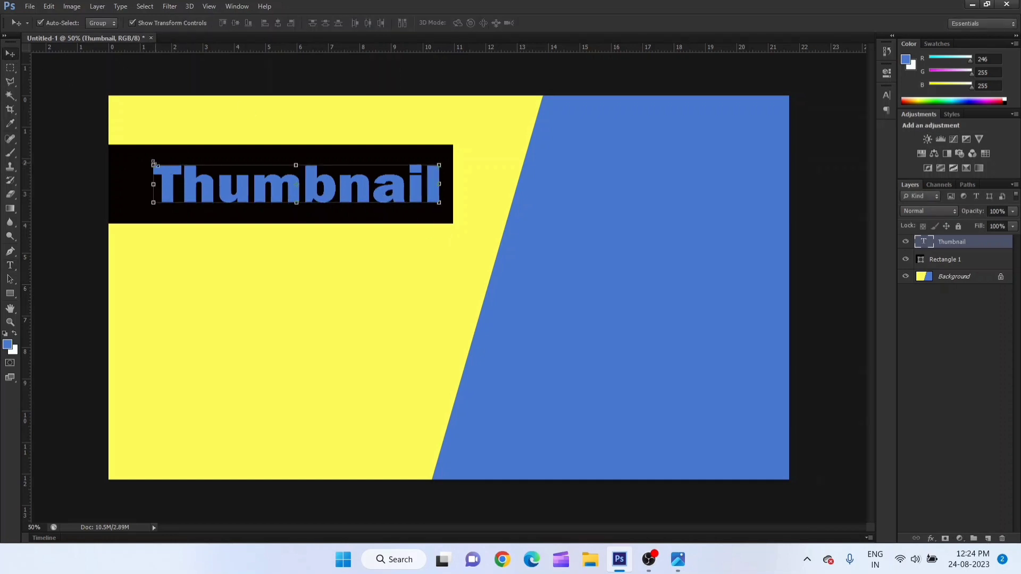
Step: Shift the Thumbnail text left, enlarge it to span the bar, and select its letters
left_click_drag(154, 163, 127, 160)
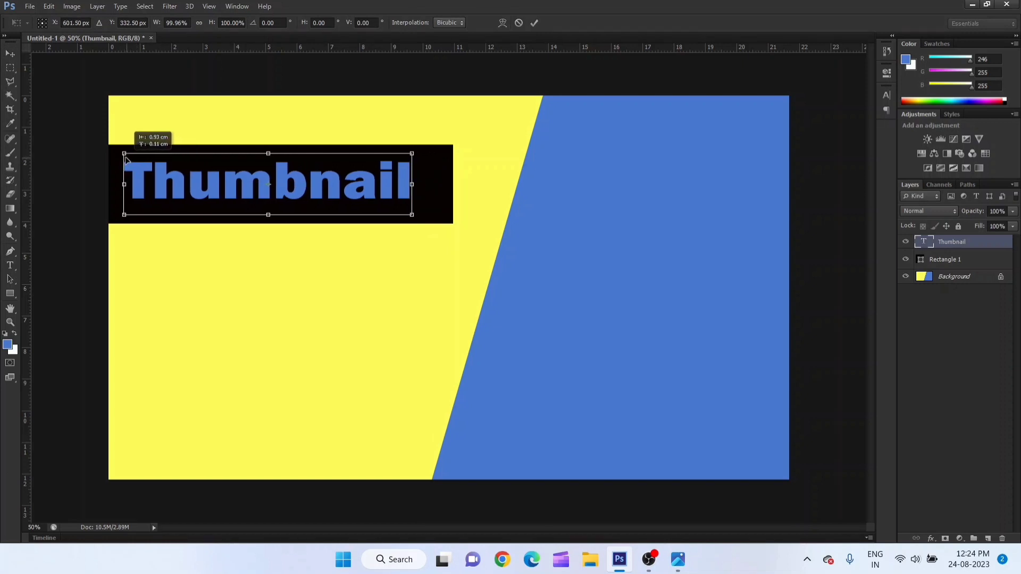
left_click_drag(412, 215, 447, 223)
key("t")
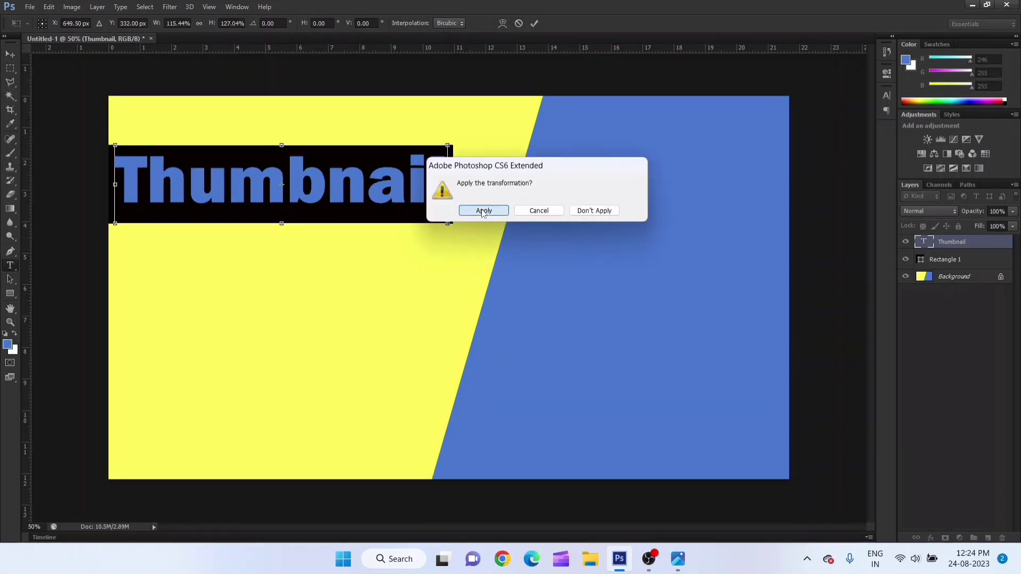
left_click(484, 211)
mouse_move(115, 189)
left_mouse_down()
mouse_move(311, 170)
mouse_move(449, 190)
left_mouse_up()
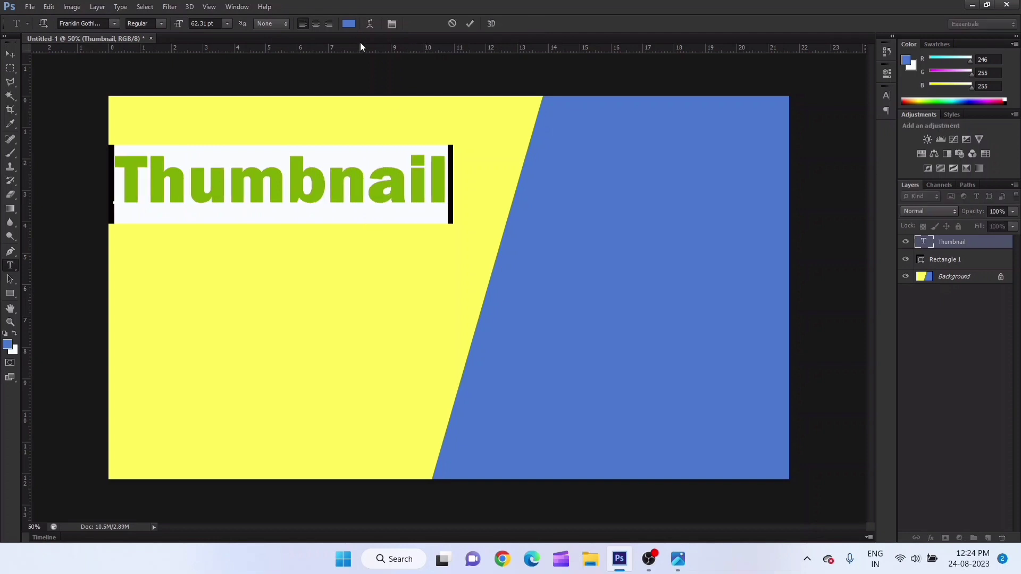
Step: Recolour the Thumbnail text to a near-white cyan tint
left_click(350, 24)
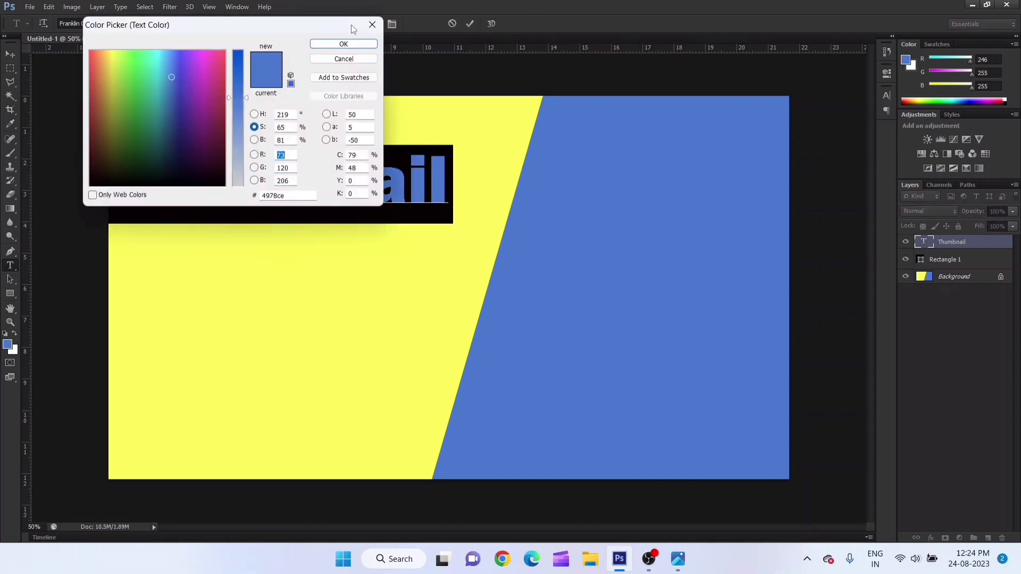
left_click(160, 52)
left_click(235, 177)
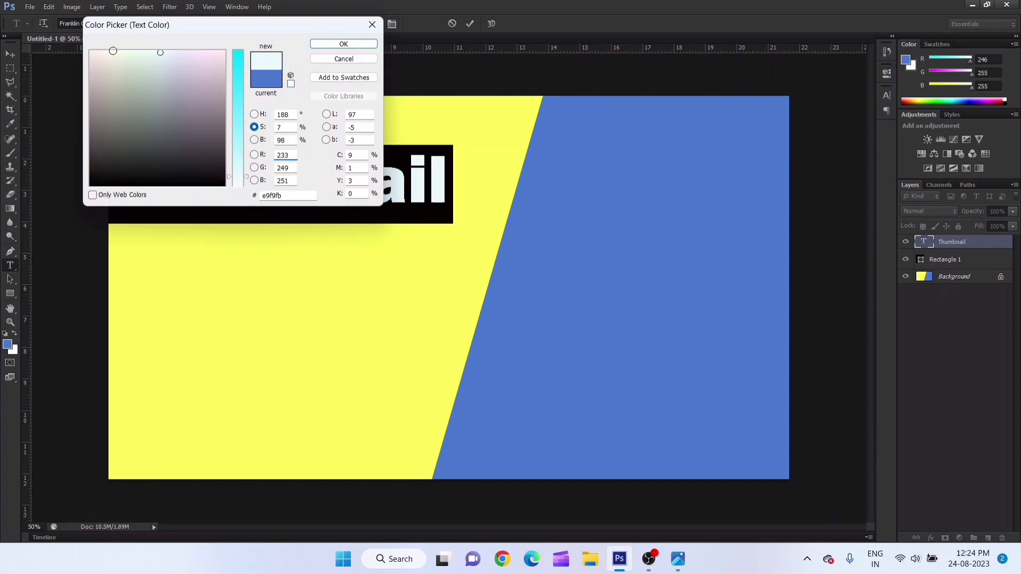
left_click(364, 44)
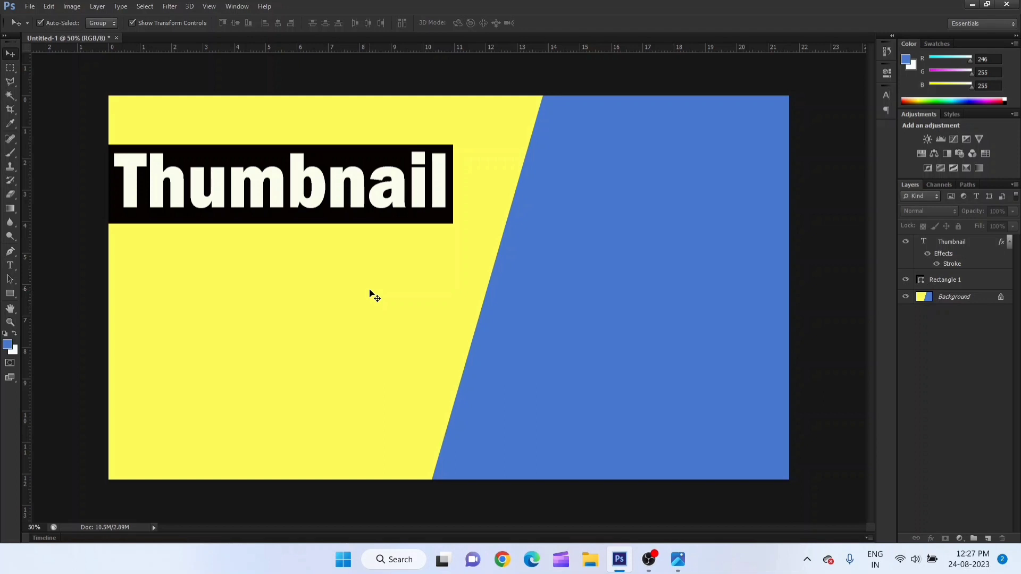
Step: Drag the Thumbnail text down, then drag the black rectangle down behind it
left_click(264, 155)
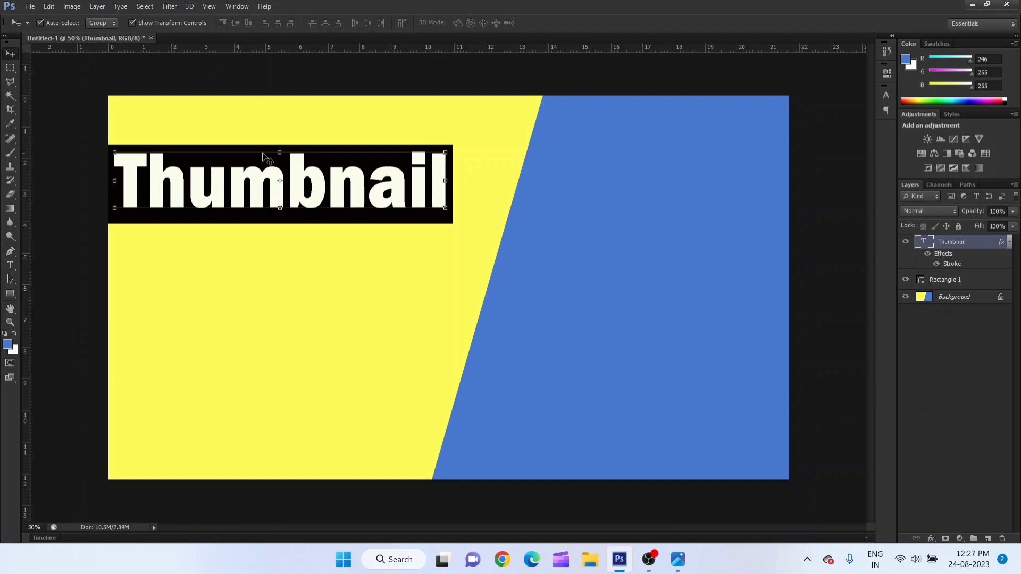
mouse_move(265, 156)
left_mouse_down()
mouse_move(250, 330)
mouse_move(260, 317)
left_mouse_up()
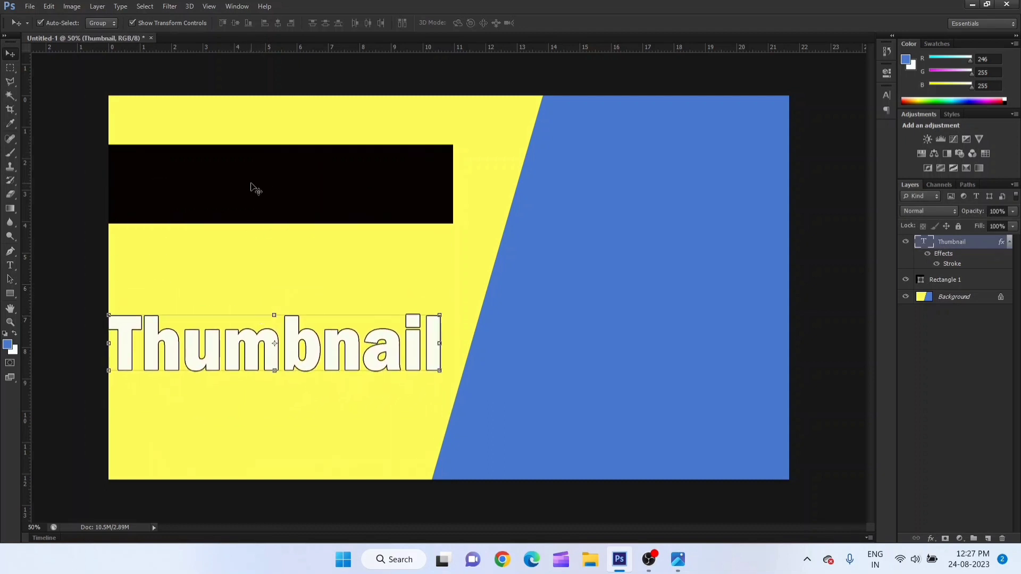
left_click(191, 143)
left_click(214, 172)
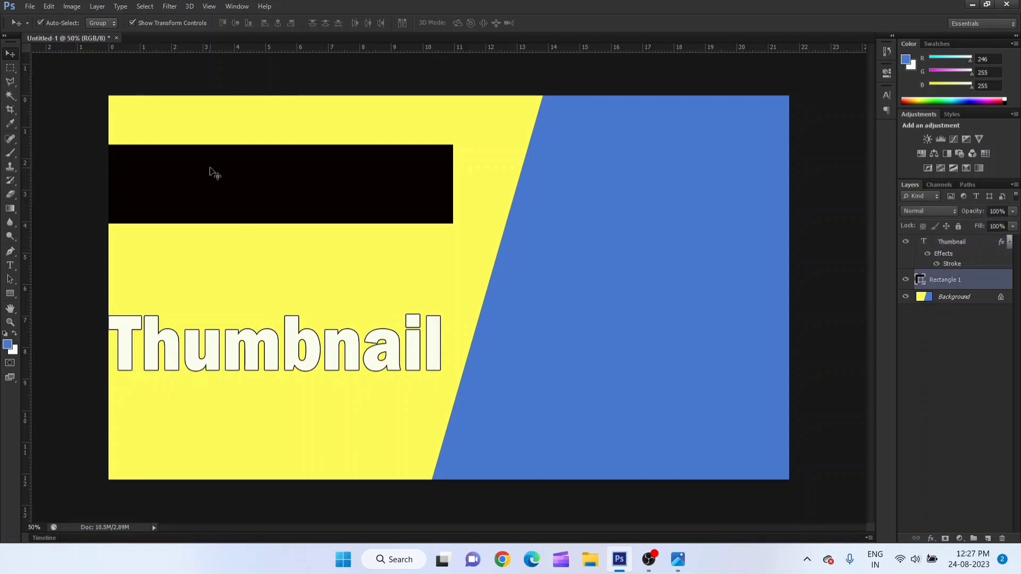
left_click_drag(325, 214, 328, 377)
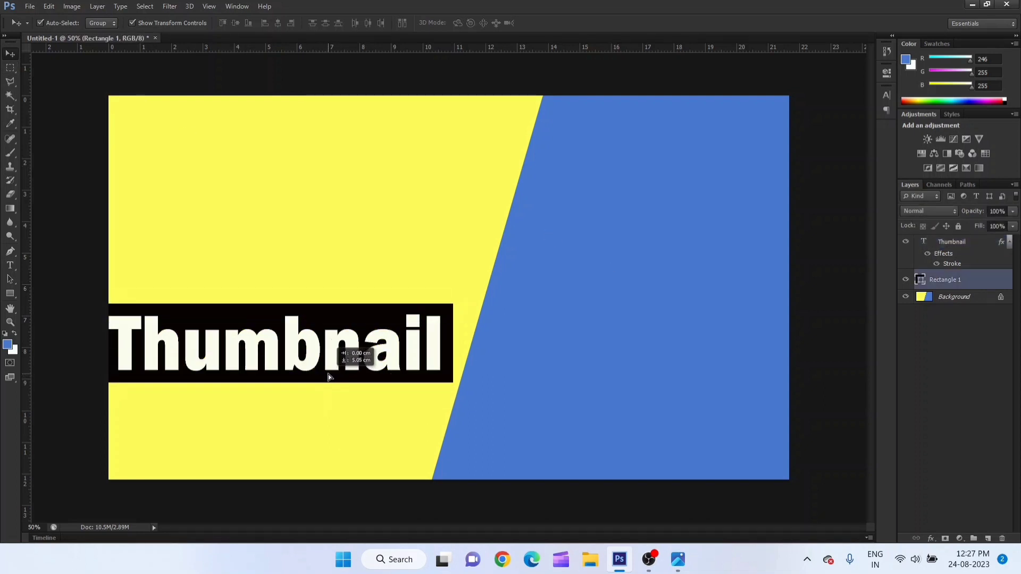
left_click(305, 268)
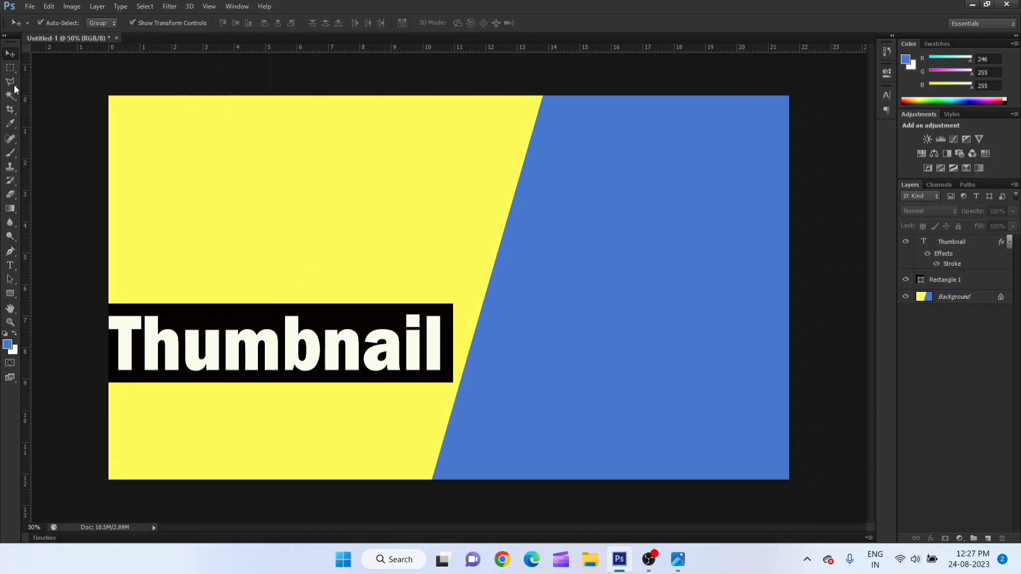
Step: Add two-line text 'High Quality' / 'Ka' at the upper left
left_click(10, 264)
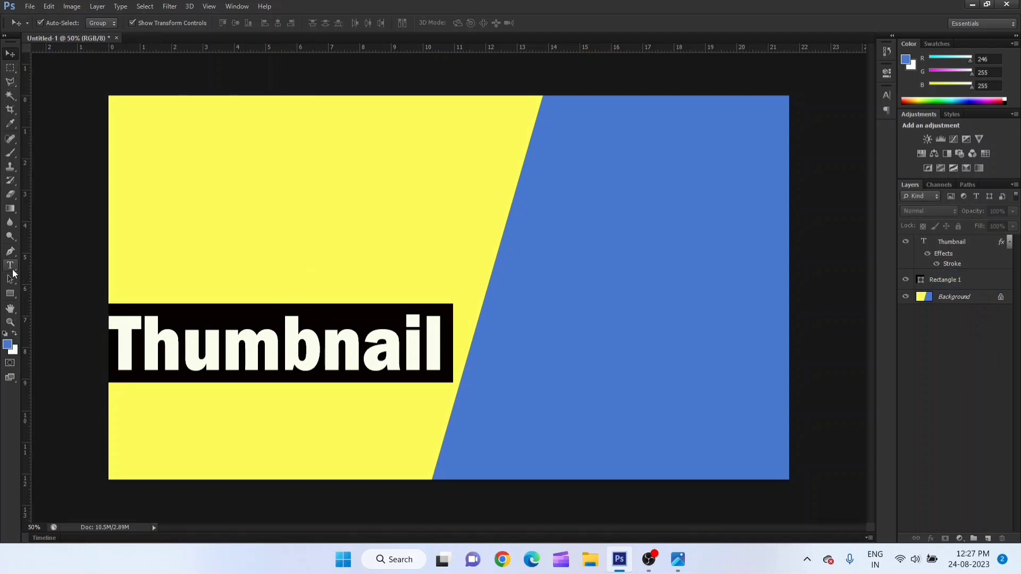
left_click(156, 182)
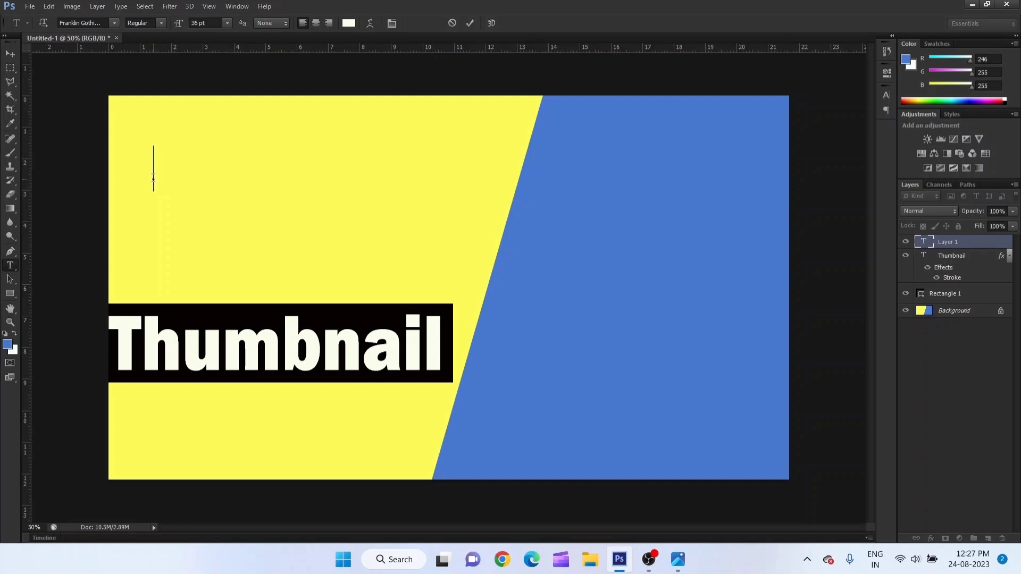
type("H")
type("i")
type("gh ")
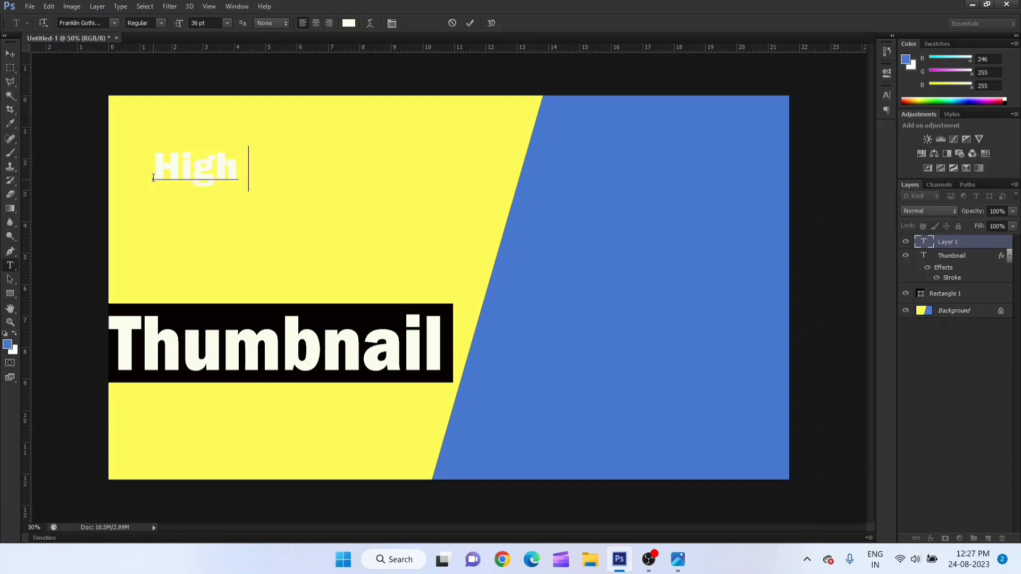
type("Quality")
key("Return")
type("Ka")
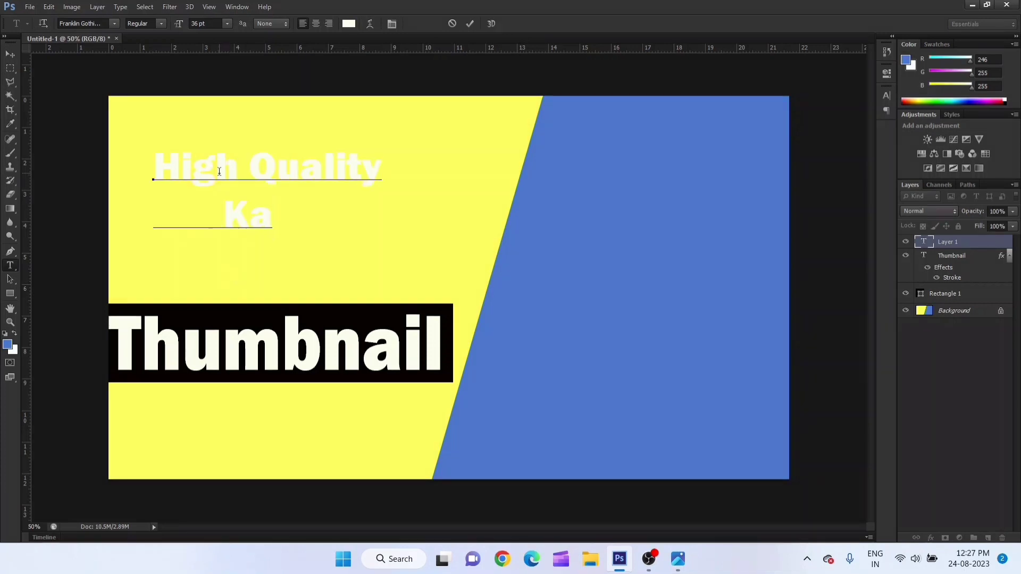
left_click(12, 55)
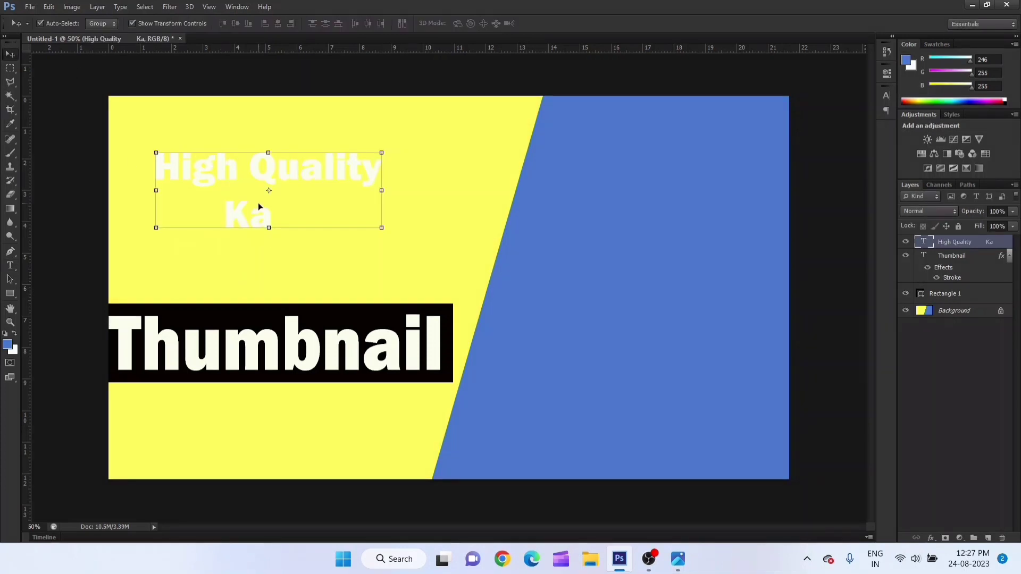
Step: Move the High Quality Ka text up-right and enlarge it to about 148%
left_click_drag(383, 230, 401, 213)
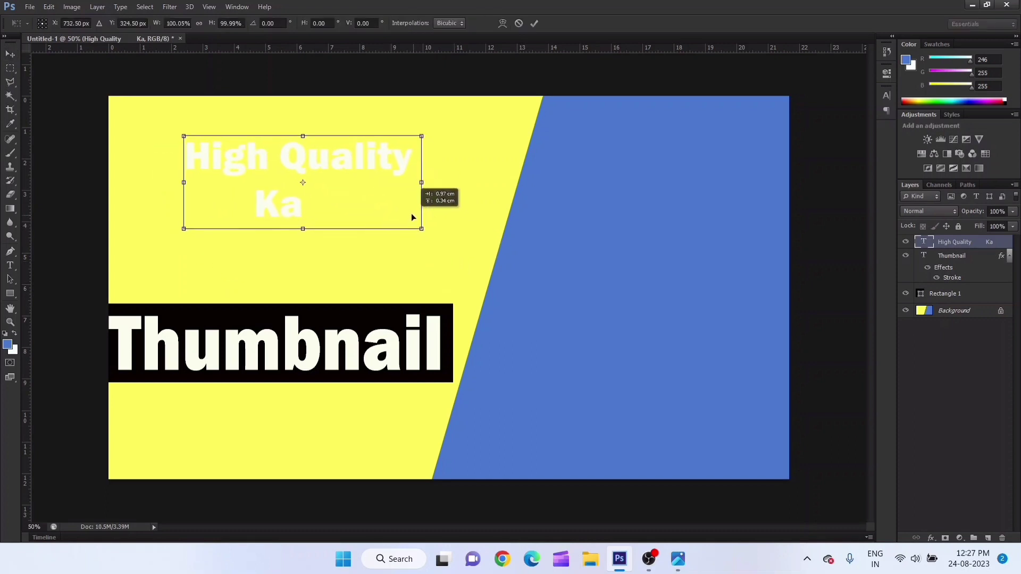
left_click_drag(411, 225, 475, 272)
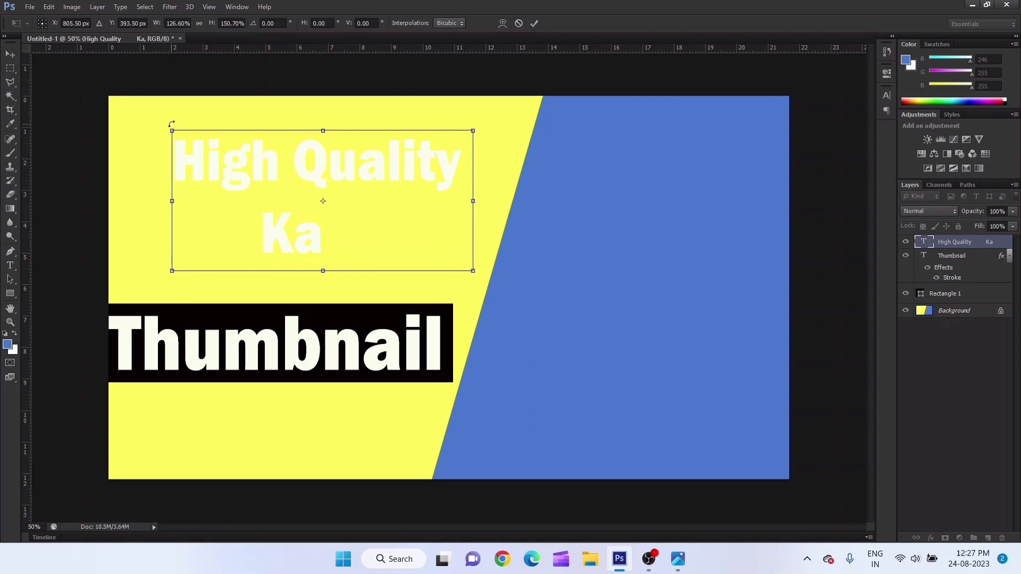
left_click_drag(171, 130, 121, 130)
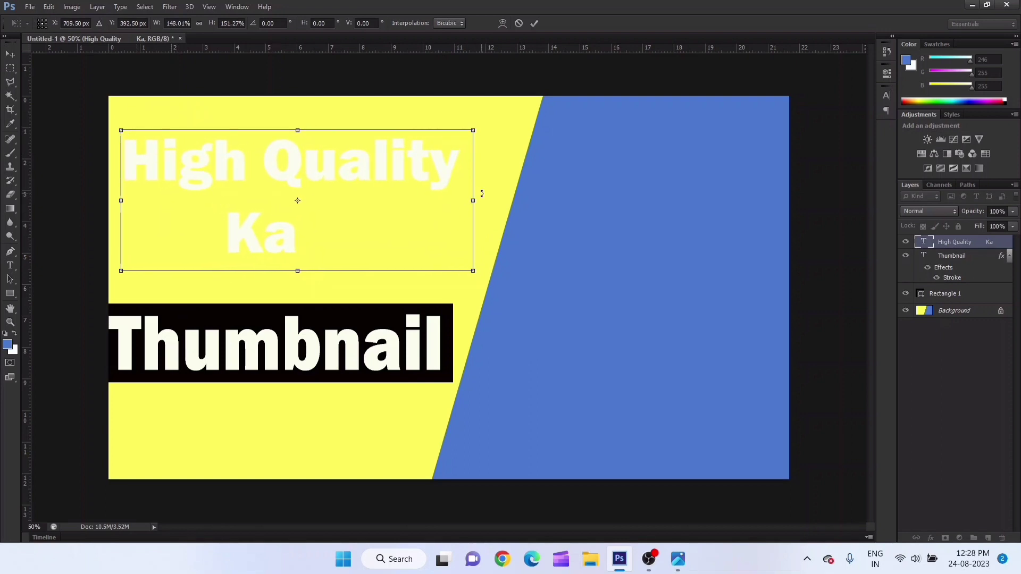
Step: Narrow the 'High Quality Ka' text slightly and colour it near-black #0f0f0e
left_click_drag(475, 201, 445, 201)
left_click(534, 23)
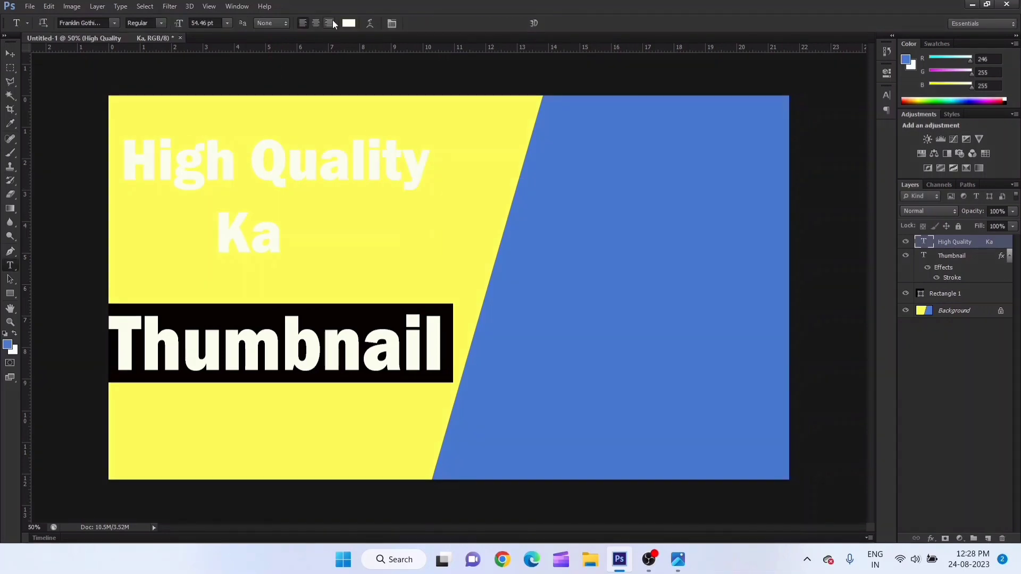
left_click(349, 24)
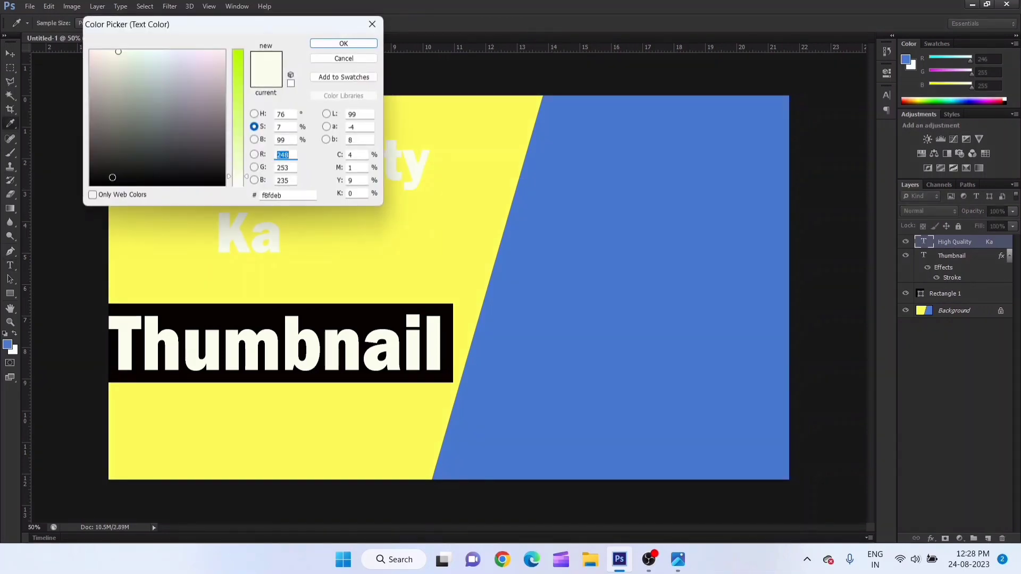
left_click(112, 178)
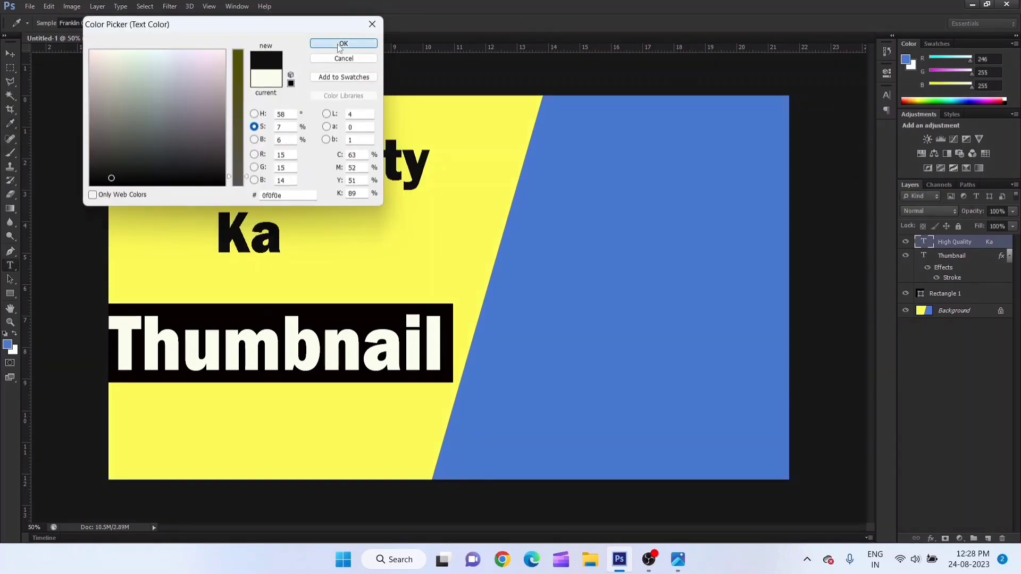
left_click(344, 43)
Step: Move the 'High Quality Ka' heading up and right, and scale it larger
left_click(449, 150)
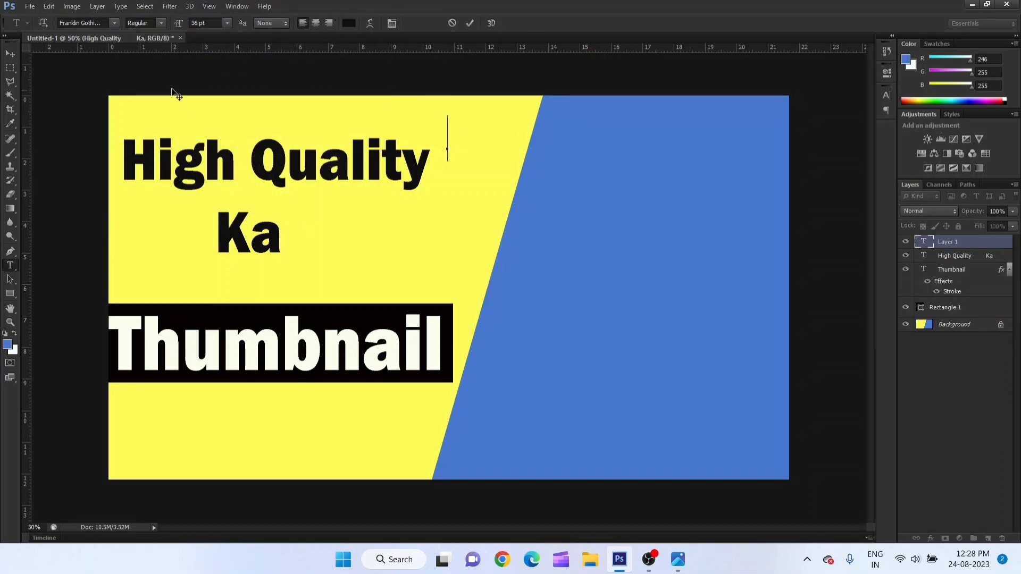
left_click(10, 53)
left_click(275, 195)
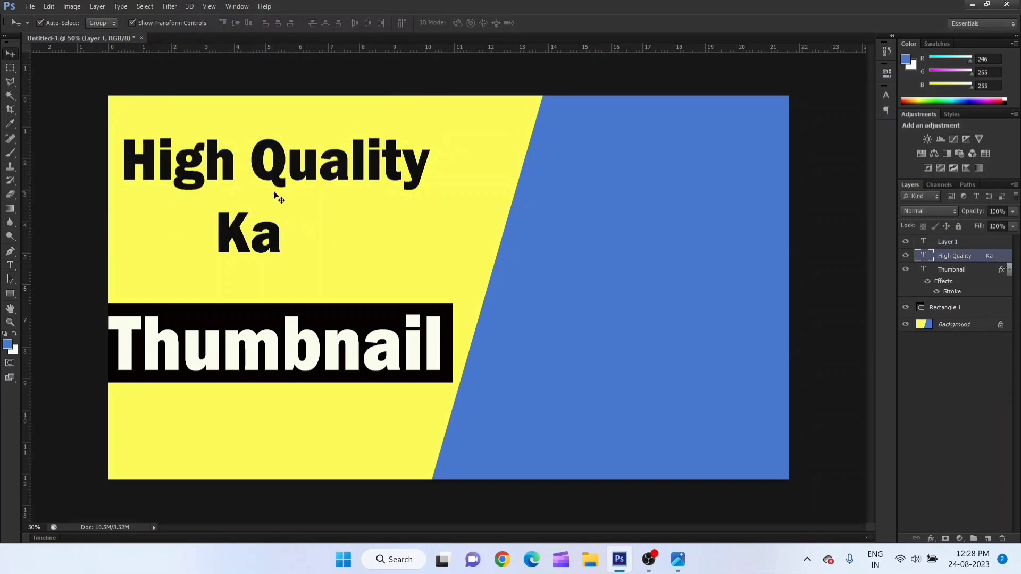
left_click_drag(320, 166, 358, 159)
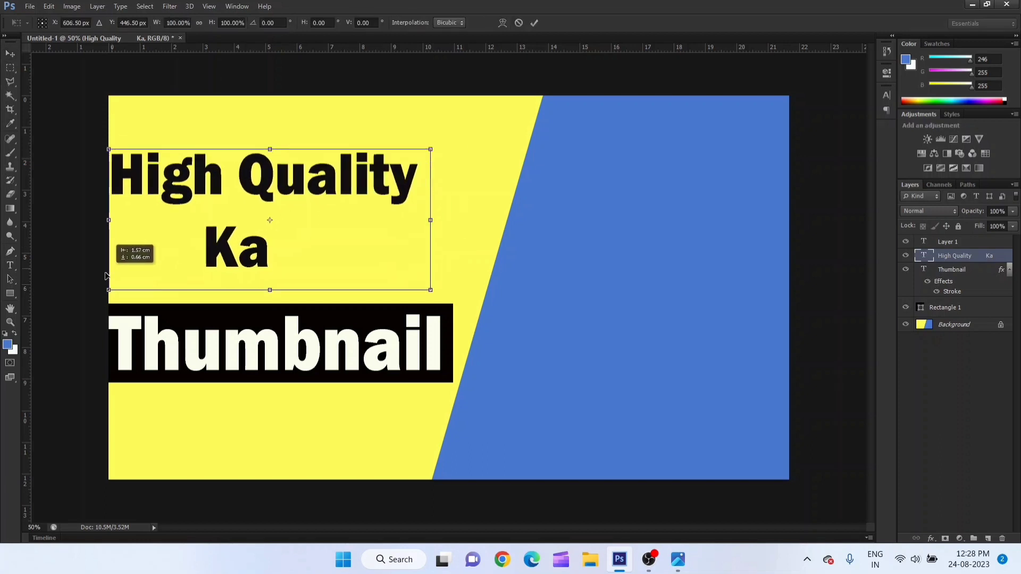
left_click_drag(161, 248, 114, 288)
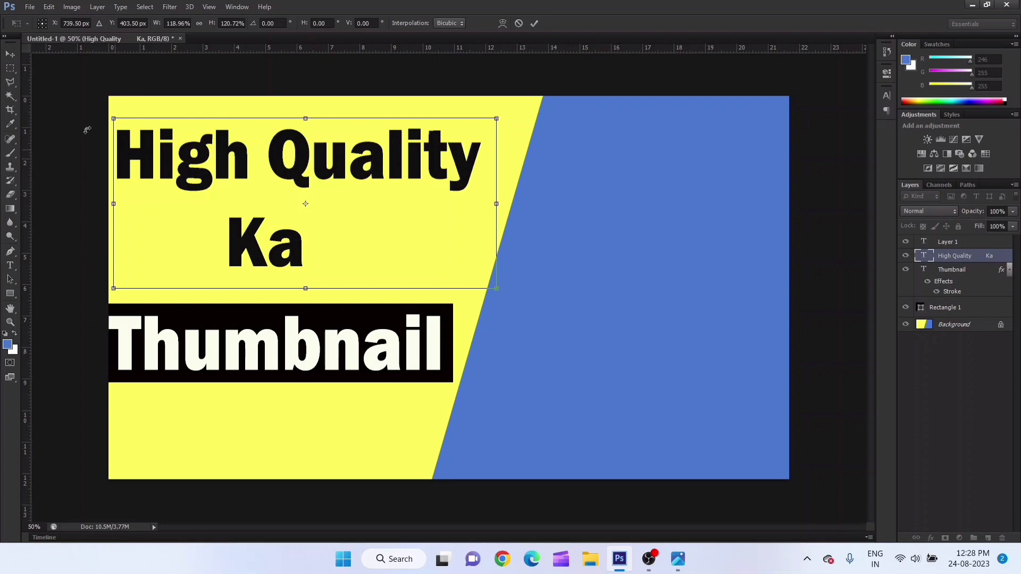
left_click(9, 53)
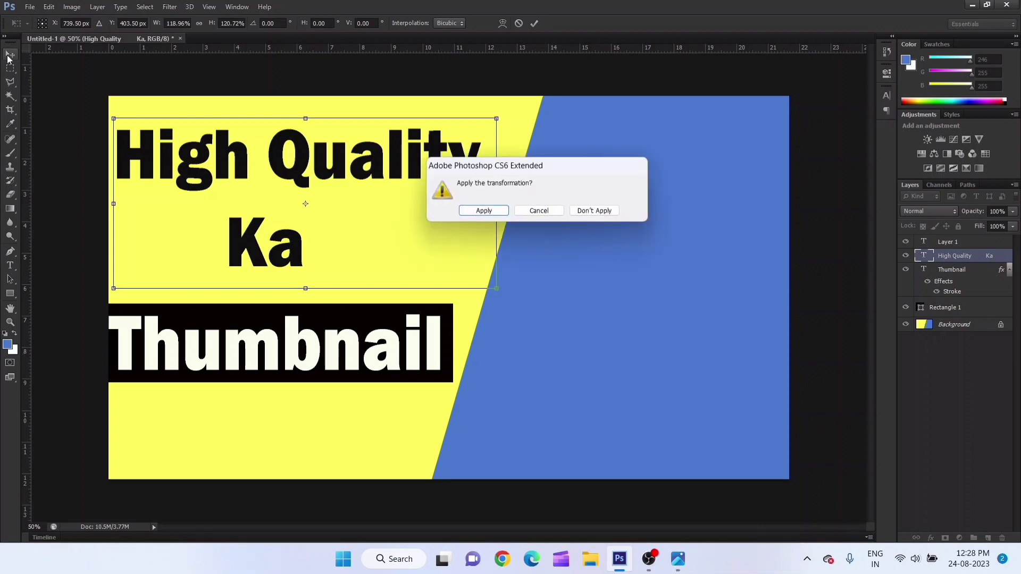
left_click(484, 211)
Step: Nudge the 'Thumbnail' text slightly right, then deselect all layers
left_click(280, 332)
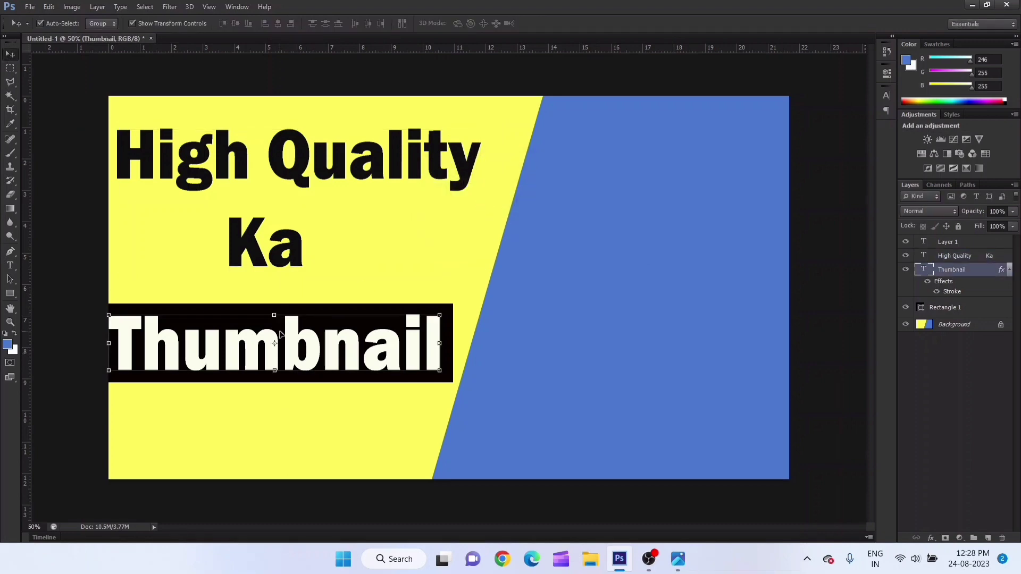
left_click_drag(279, 332, 286, 332)
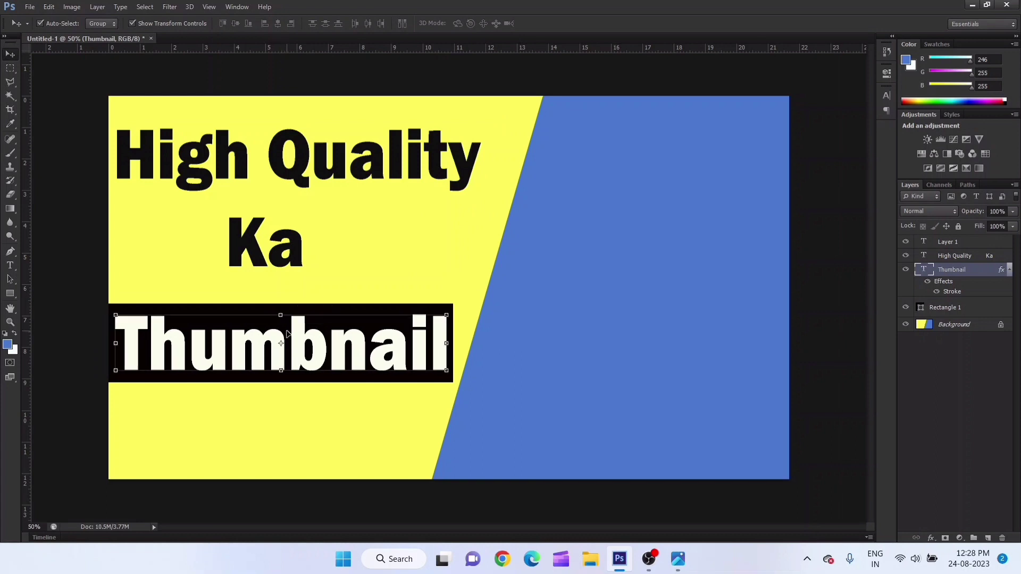
left_click(403, 250)
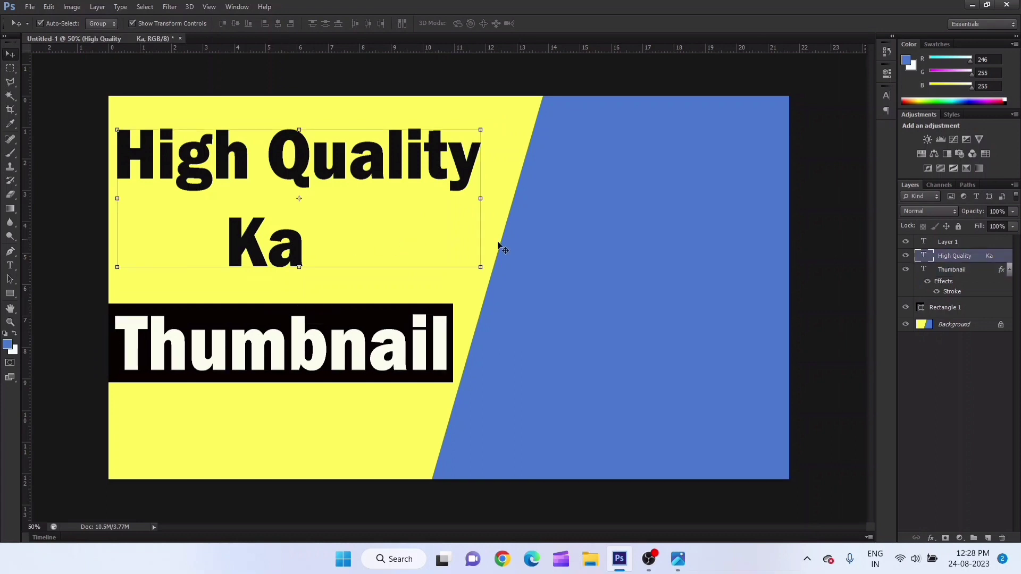
left_click(636, 333)
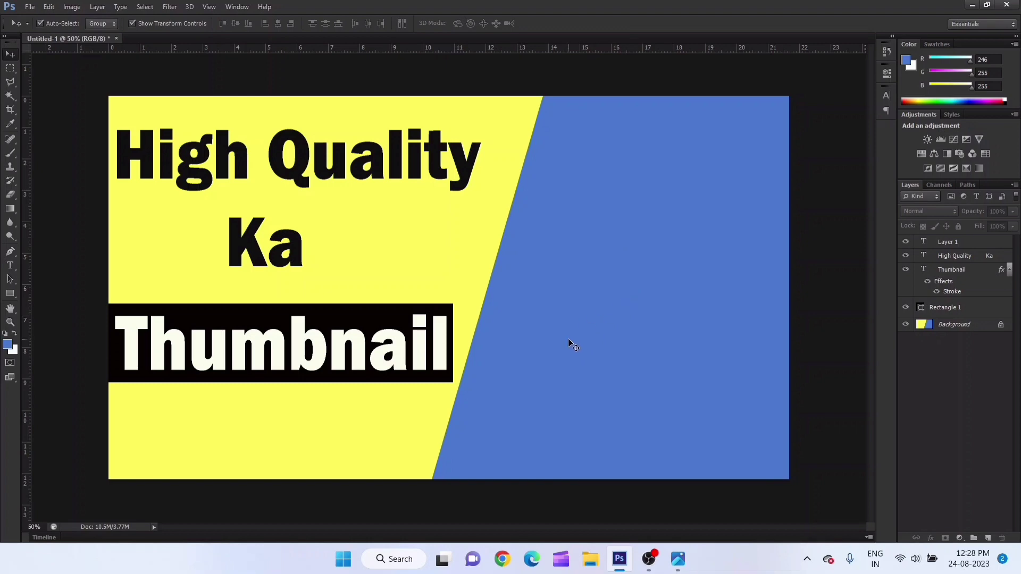
Step: Open the lap.jpg laptop photo from the Desktop as a second document tab
right_click(170, 43)
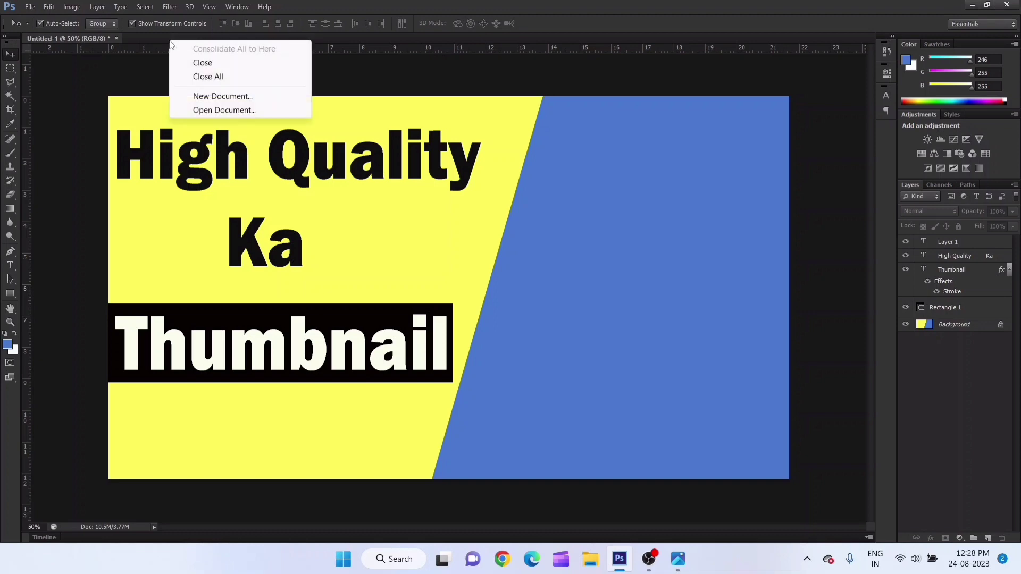
left_click(203, 111)
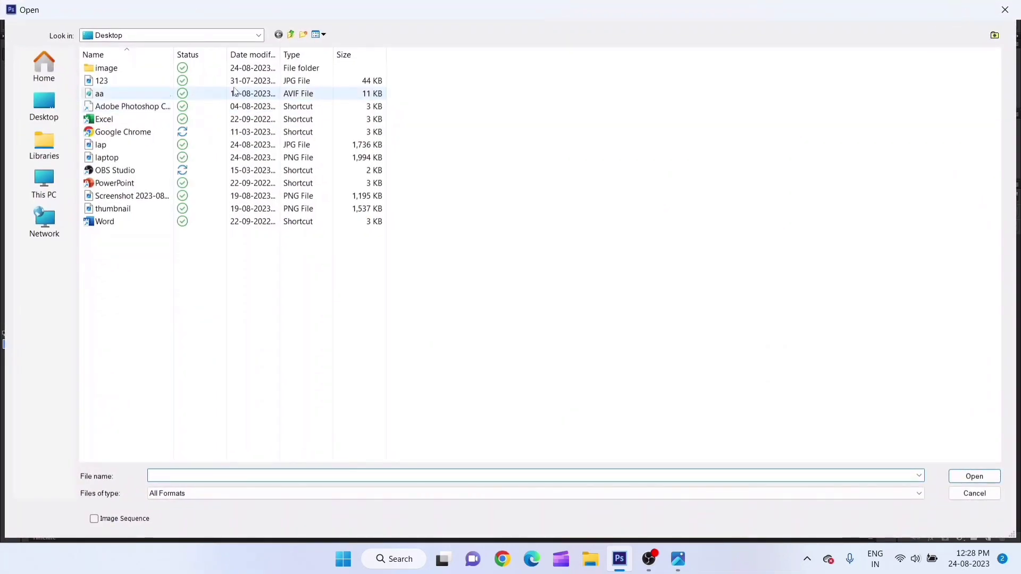
double_click(106, 145)
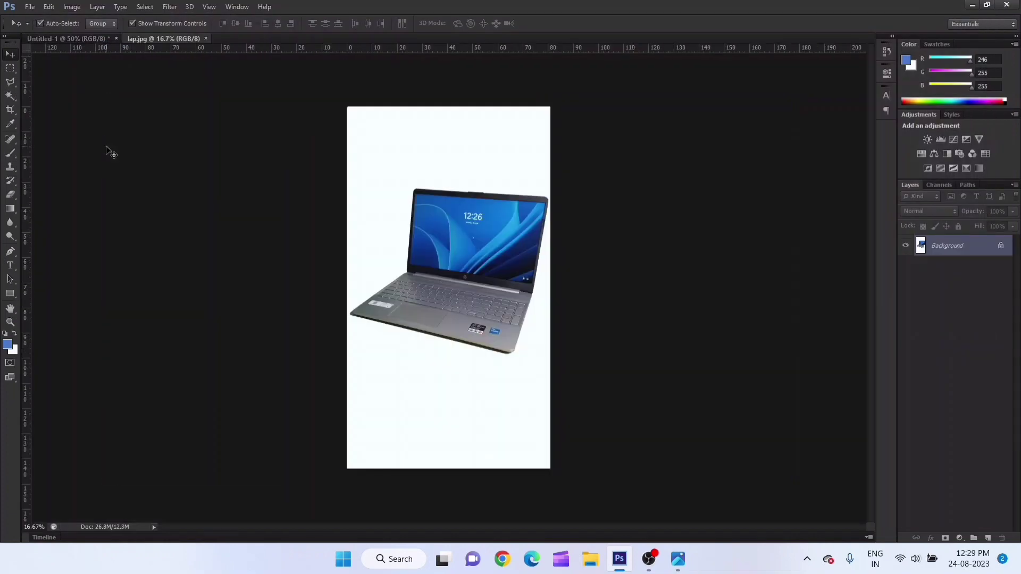
Step: Drag the floating lap.jpg image onto Untitled-1 as Layer 2, then close lap.jpg without saving
left_click(92, 39)
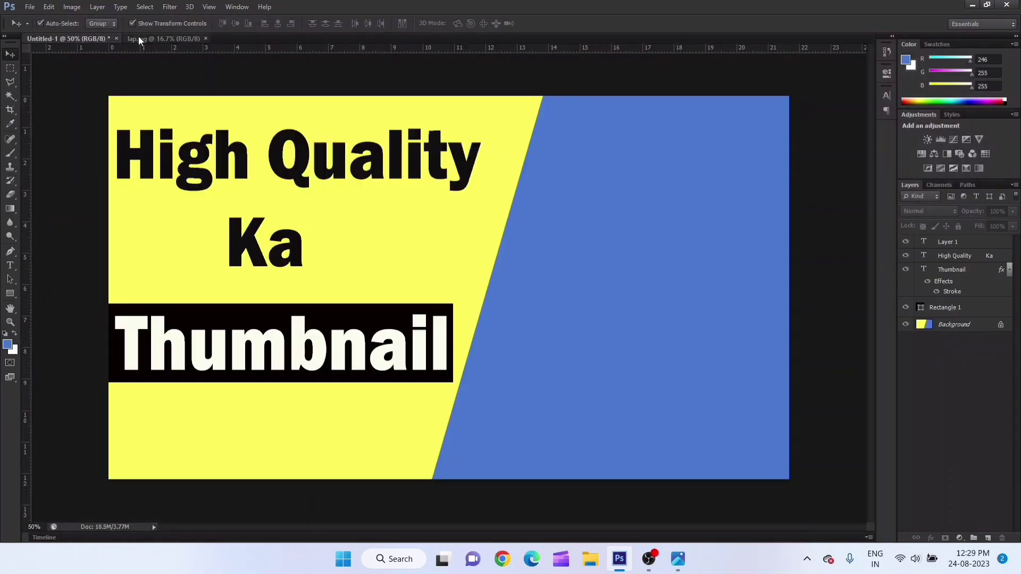
left_click_drag(149, 36, 142, 103)
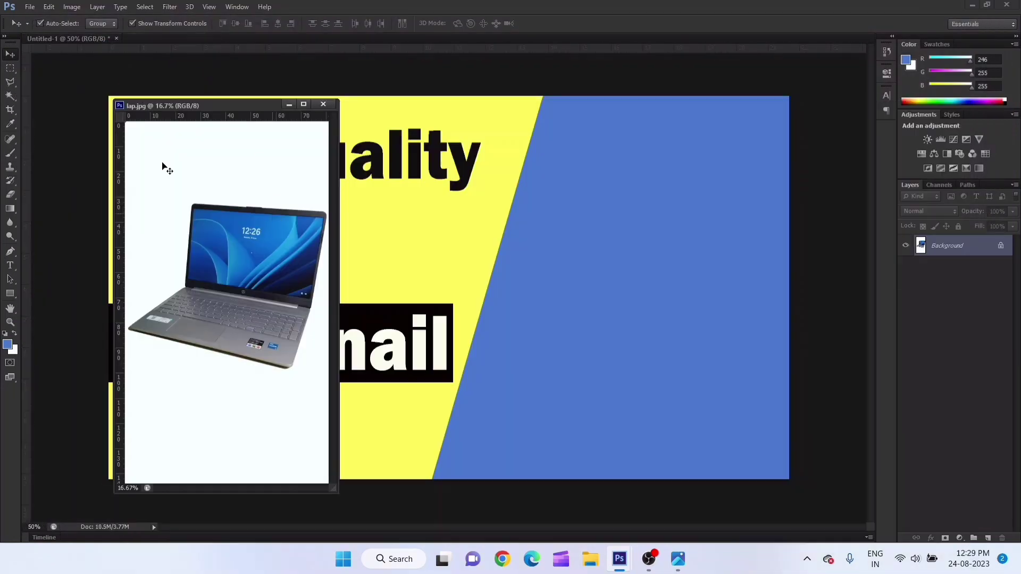
left_click_drag(165, 168, 241, 208)
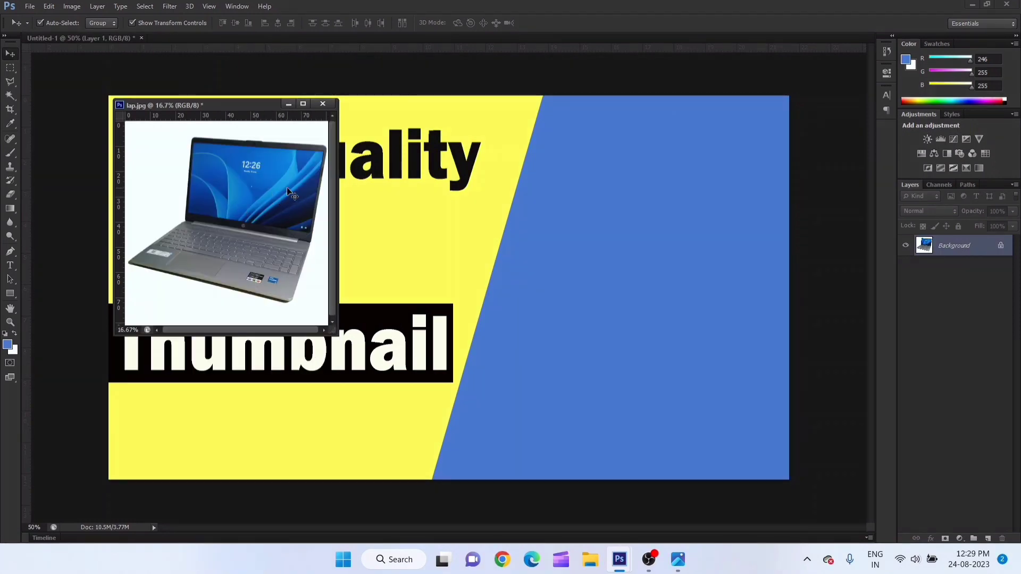
left_click_drag(288, 192, 499, 196)
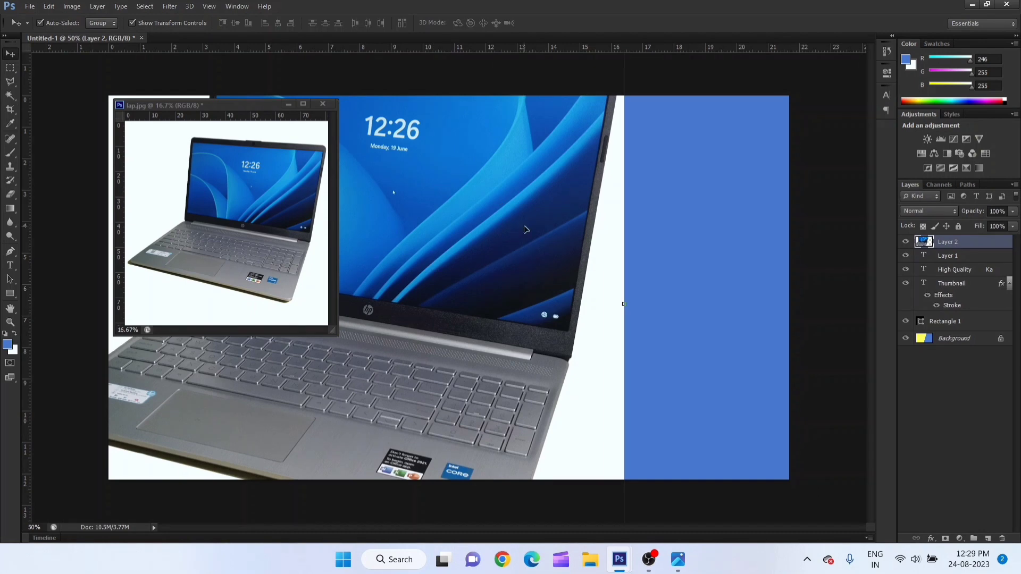
left_click(324, 103)
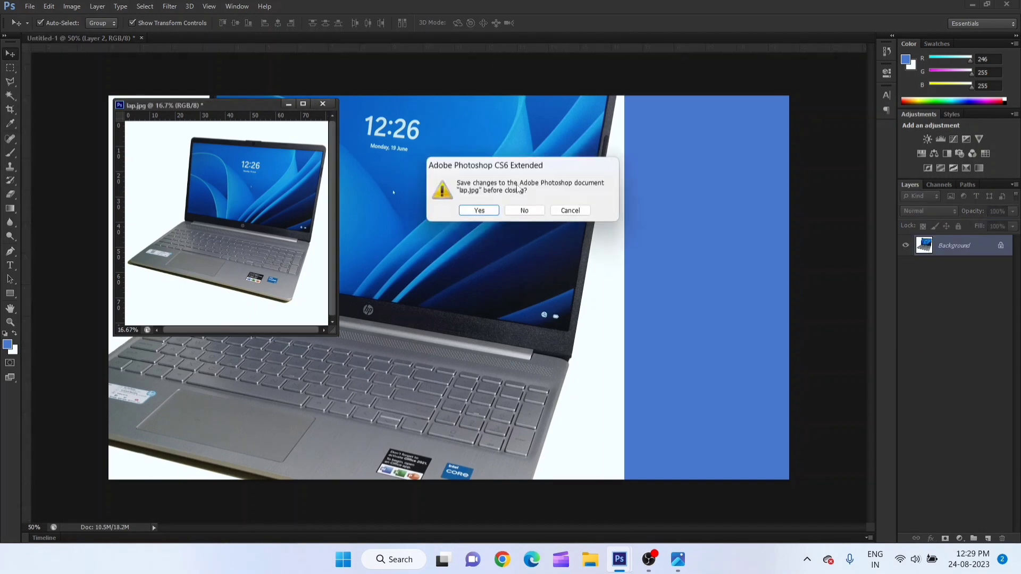
left_click(524, 211)
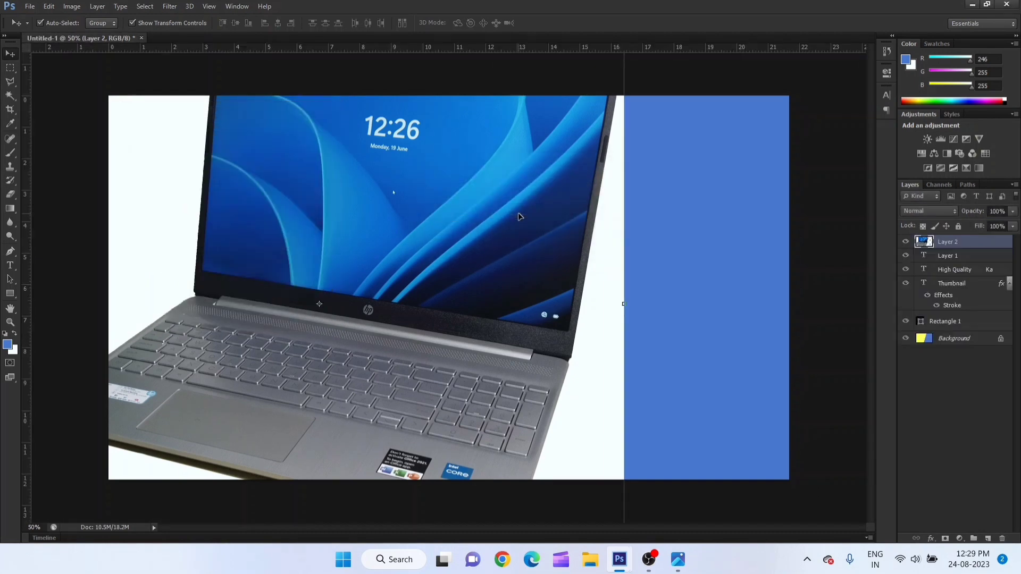
Step: Scale Layer 2's laptop photo down and place it lower right on the blue side
key("ctrl+minus")
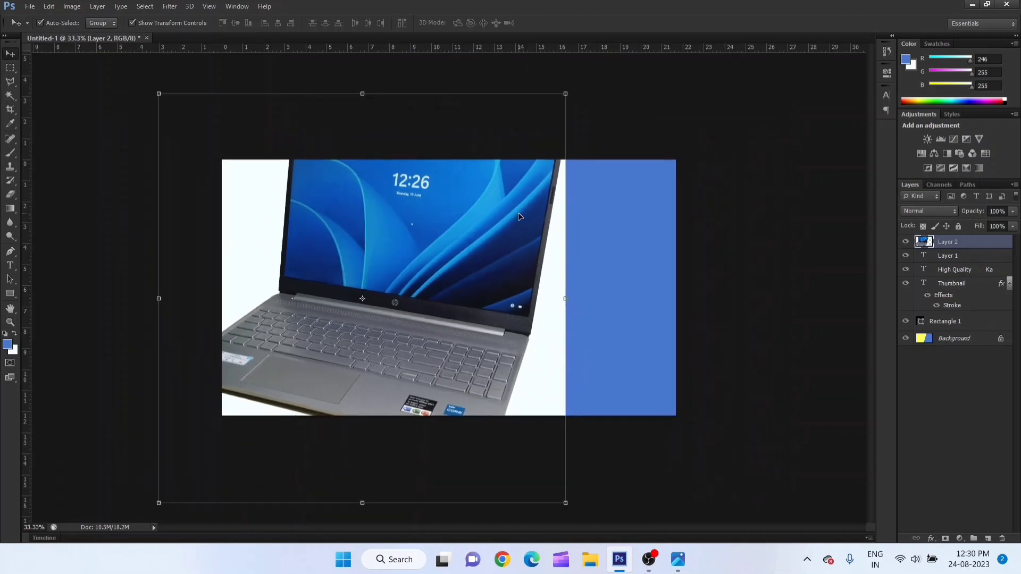
key("ctrl+minus")
left_click(240, 448)
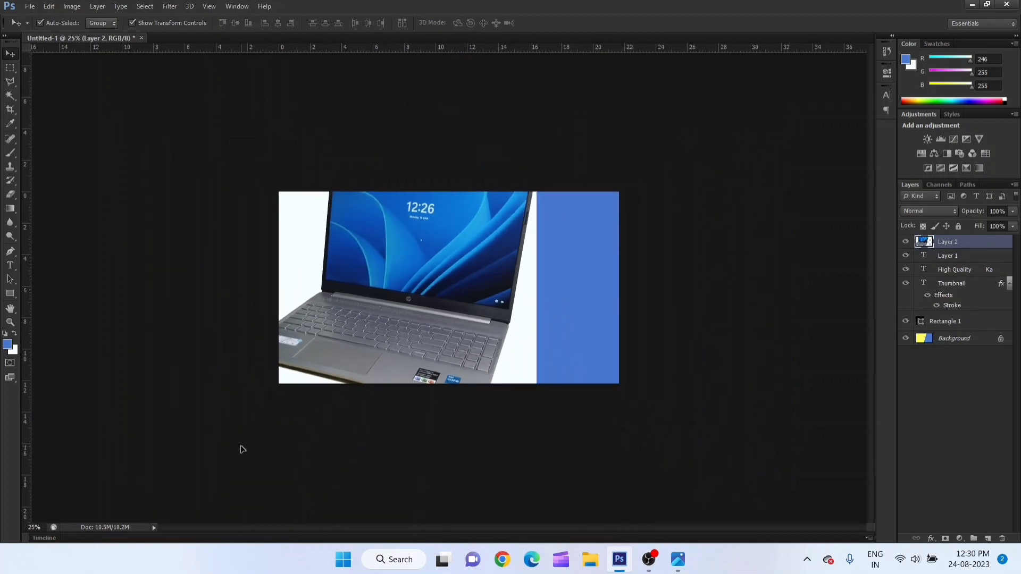
left_click(391, 251)
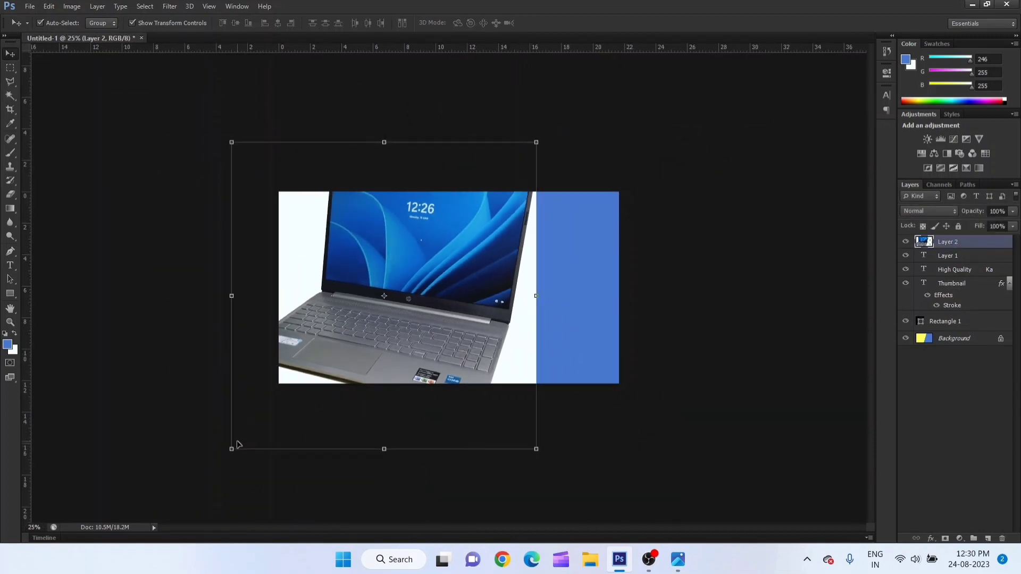
mouse_move(233, 447)
left_mouse_down()
mouse_move(429, 205)
mouse_move(500, 253)
mouse_move(507, 324)
mouse_move(499, 317)
mouse_move(537, 358)
left_mouse_up()
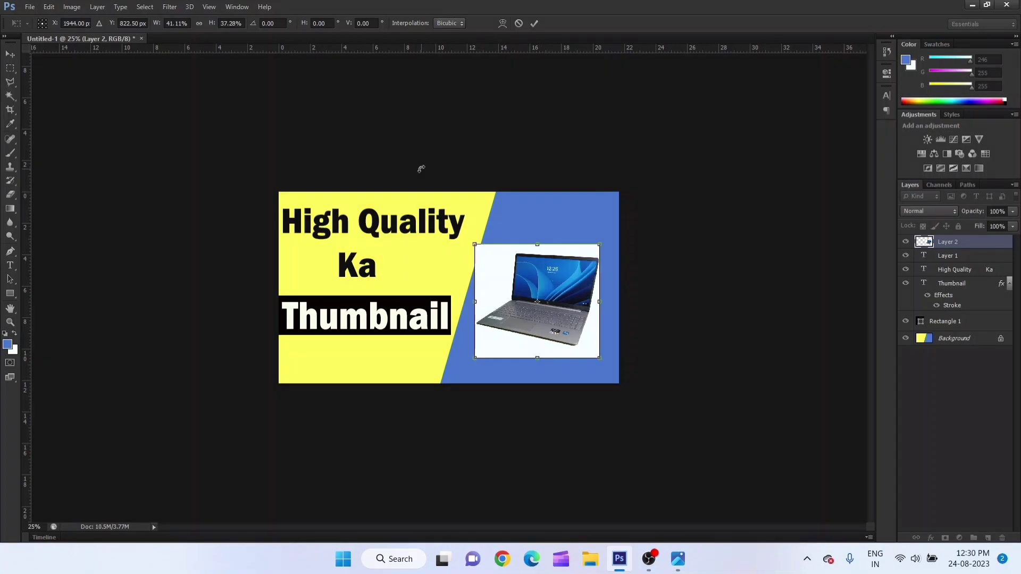
key("ctrl+plus")
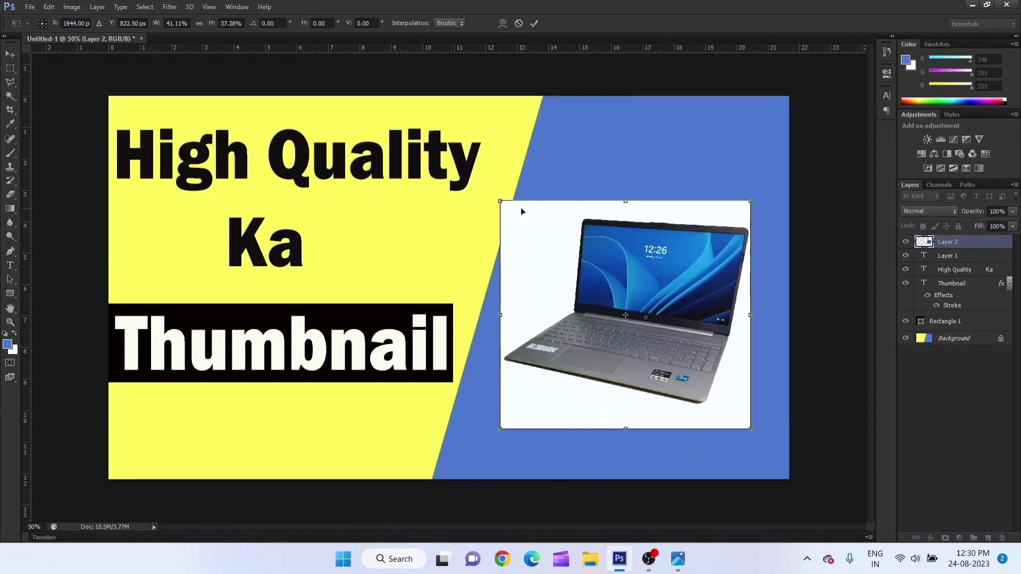
left_click_drag(626, 201, 626, 187)
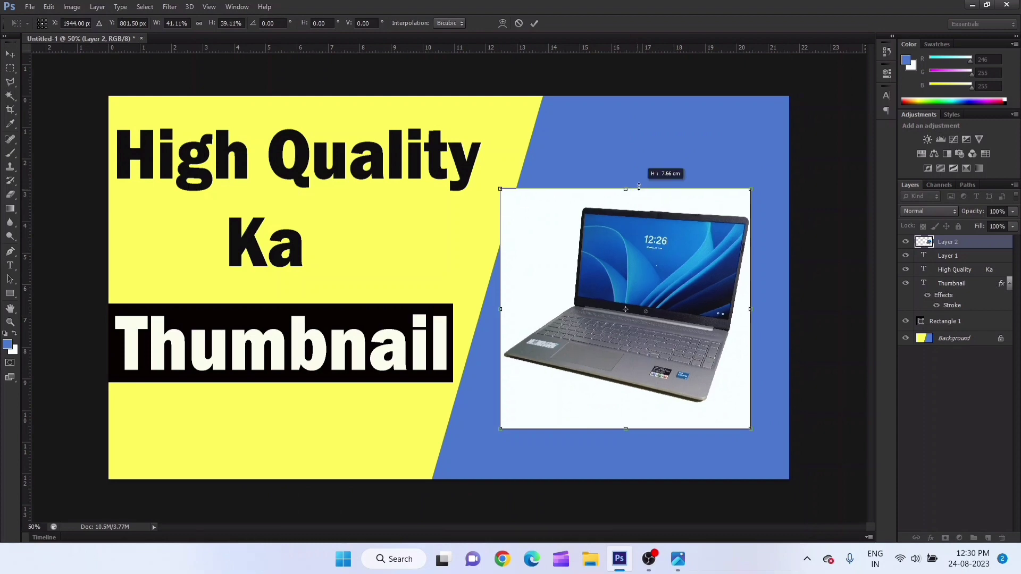
left_click_drag(678, 293, 674, 336)
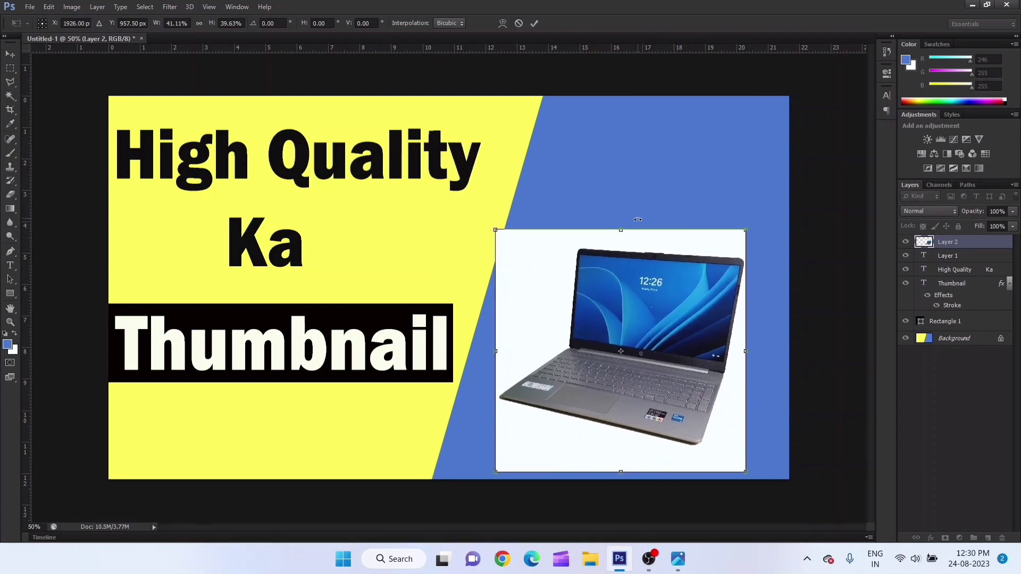
key("Return")
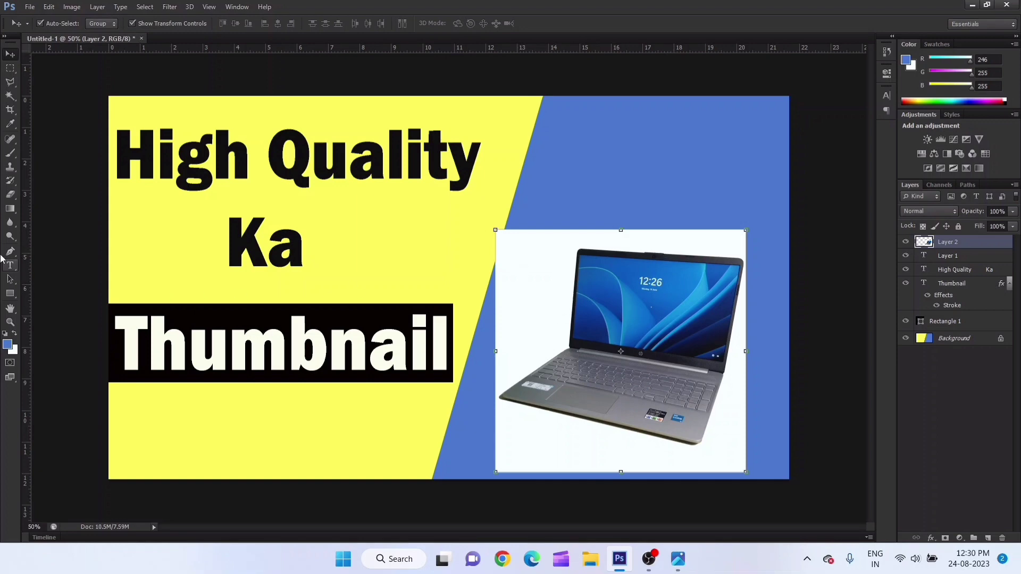
Step: Magic-wand the laptop's white backdrop, delete it, and deselect
left_click(10, 95)
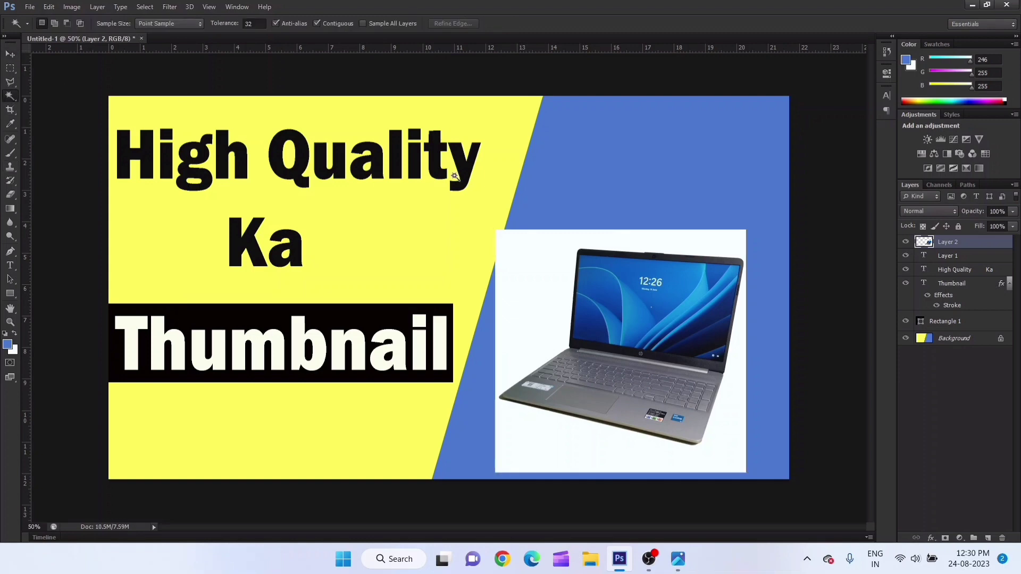
left_click(539, 280)
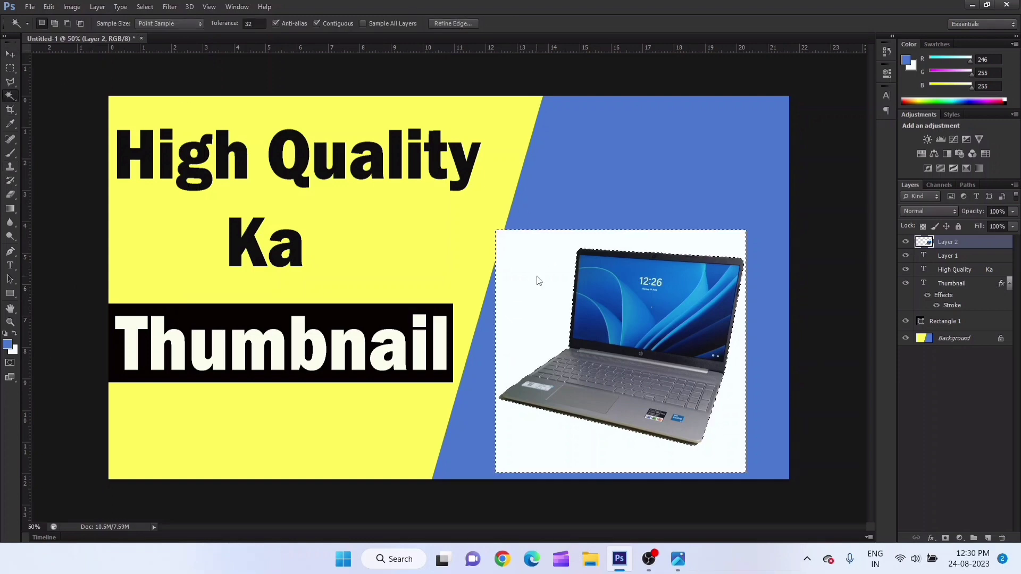
key("Delete")
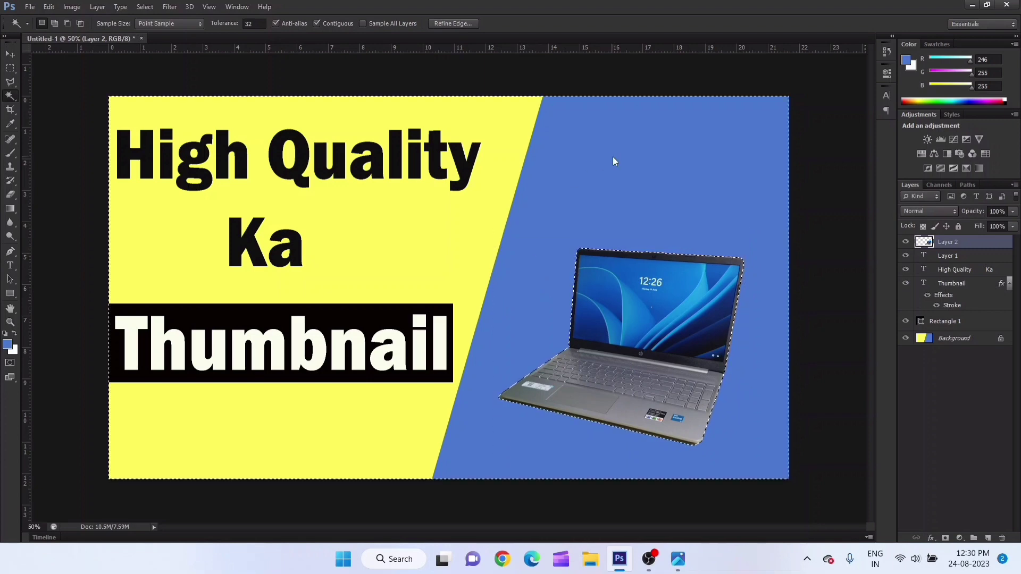
key("ctrl+d")
key("m")
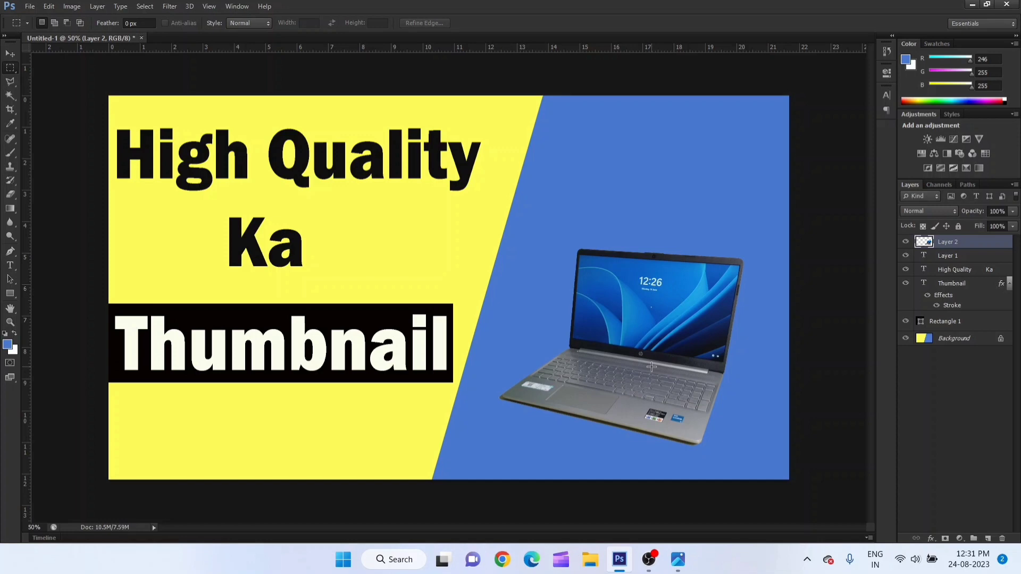
Step: Open the 123.jpg logo image and float it in its own window
right_click(171, 41)
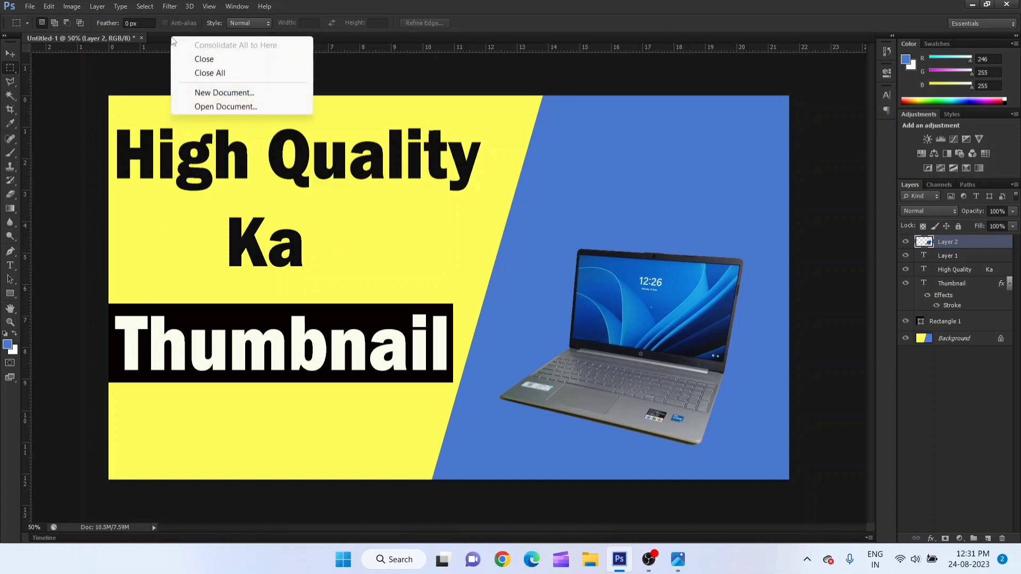
left_click(206, 107)
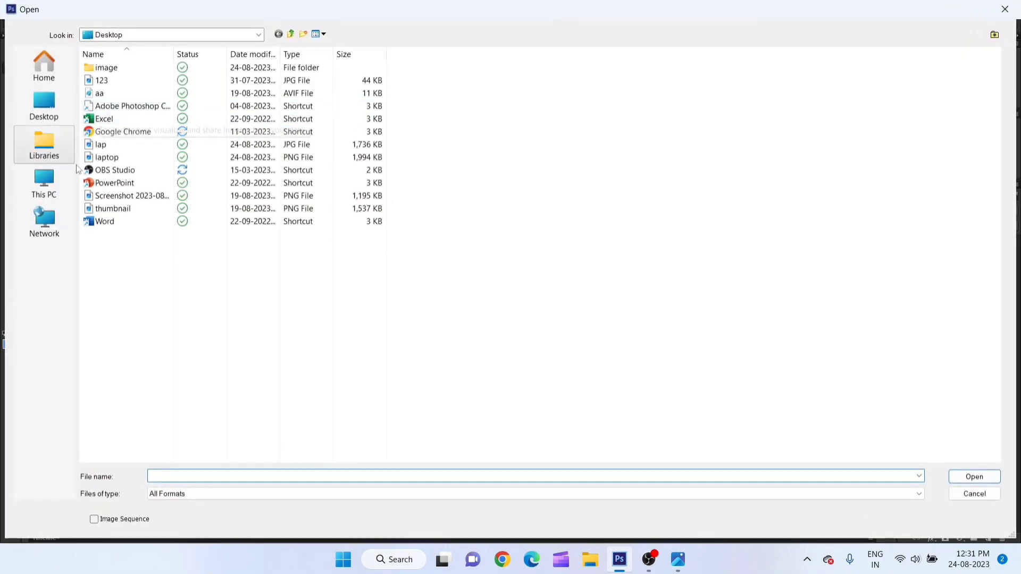
double_click(116, 80)
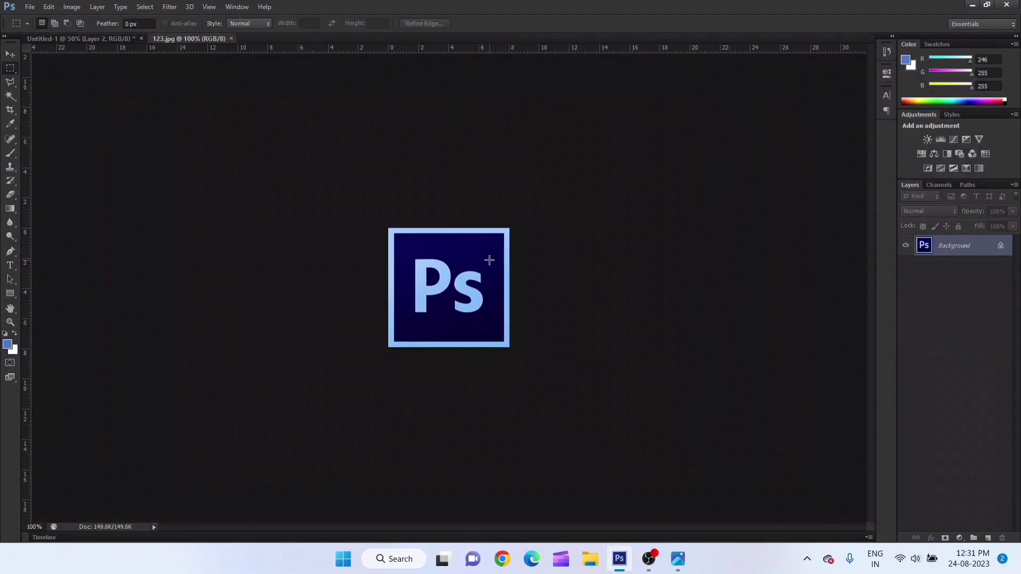
left_click_drag(193, 39, 285, 70)
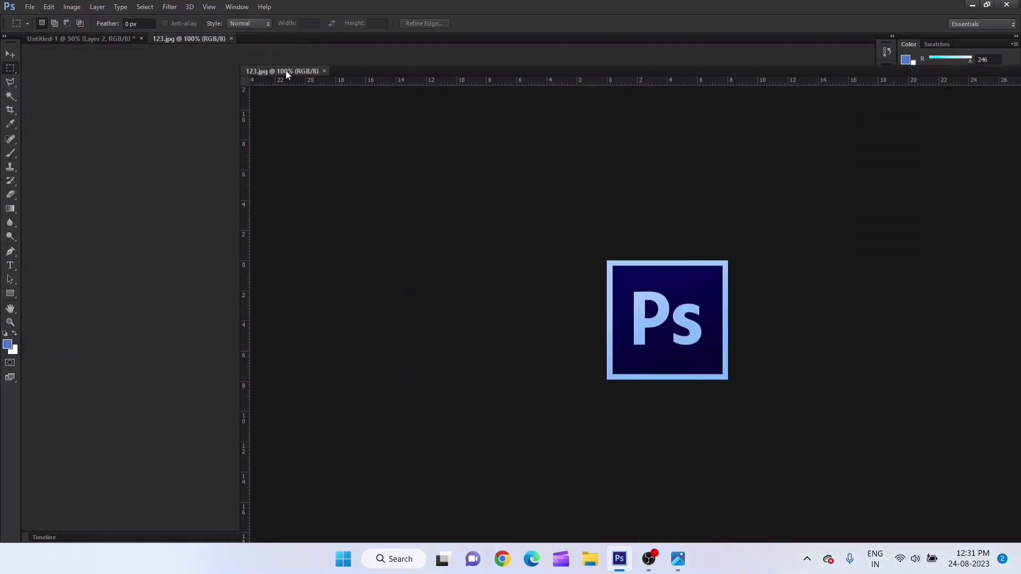
Step: Drag the Ps logo into the thumbnail's top-right corner as Layer 3, then close 123.jpg
left_click(9, 53)
left_click(369, 164)
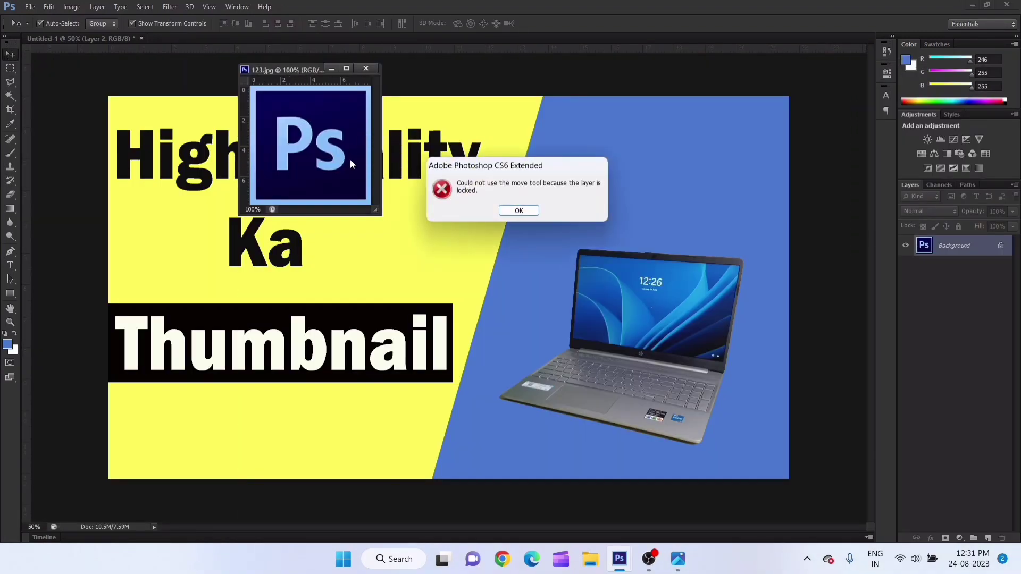
left_click(528, 212)
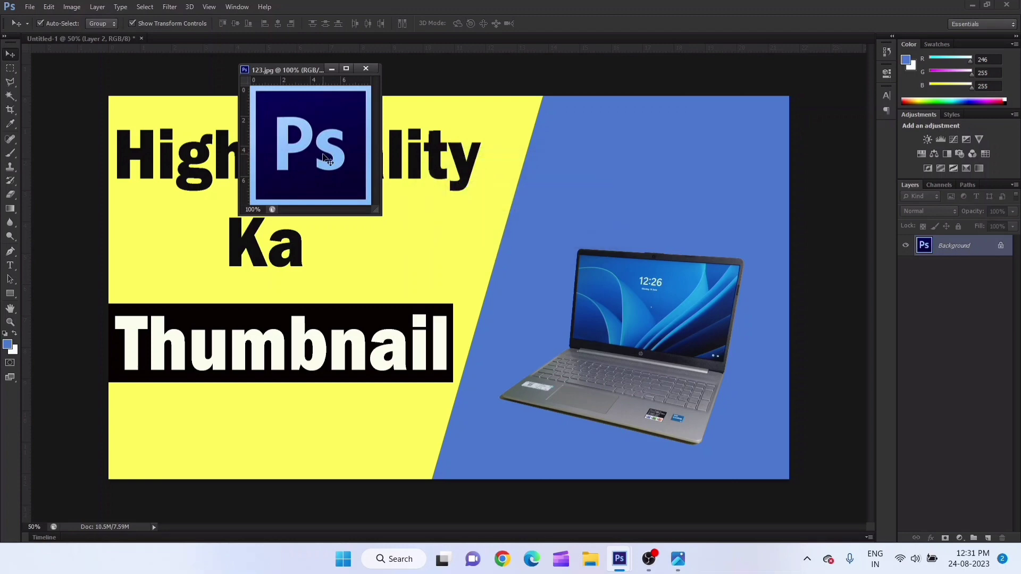
mouse_move(324, 160)
left_mouse_down()
mouse_move(578, 166)
mouse_move(759, 134)
left_mouse_up()
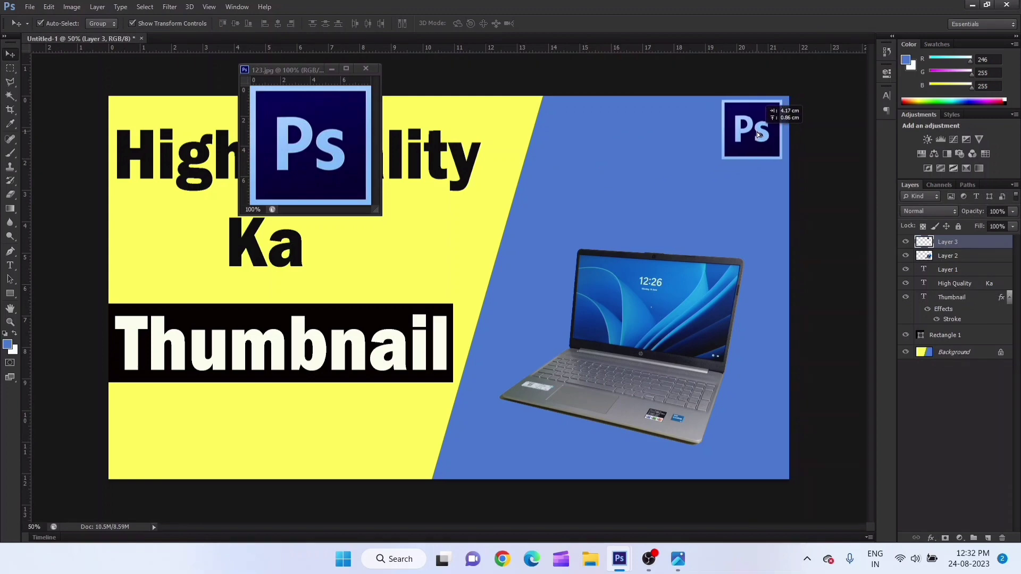
left_click_drag(758, 134, 758, 132)
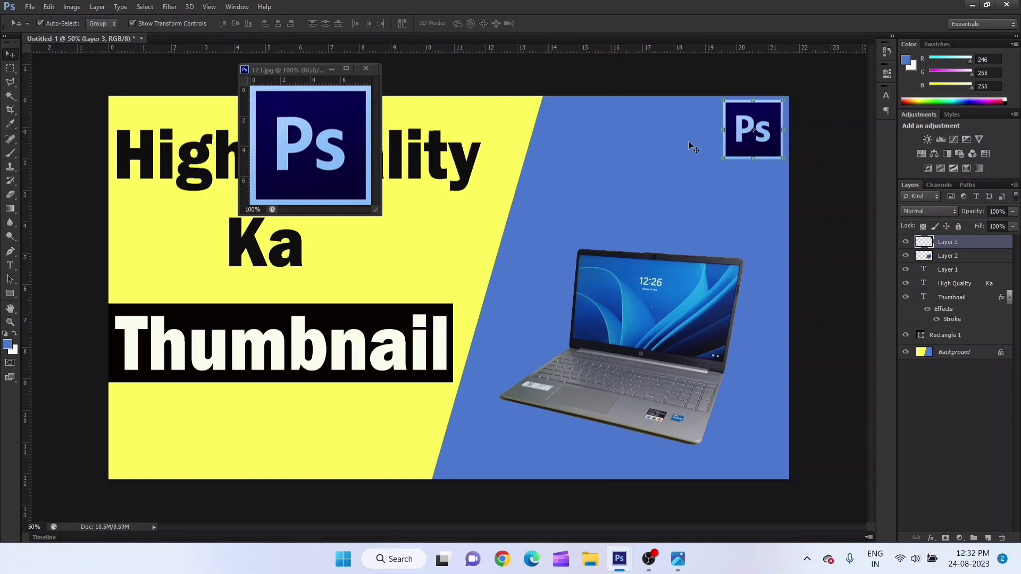
left_click(364, 69)
left_click(627, 182)
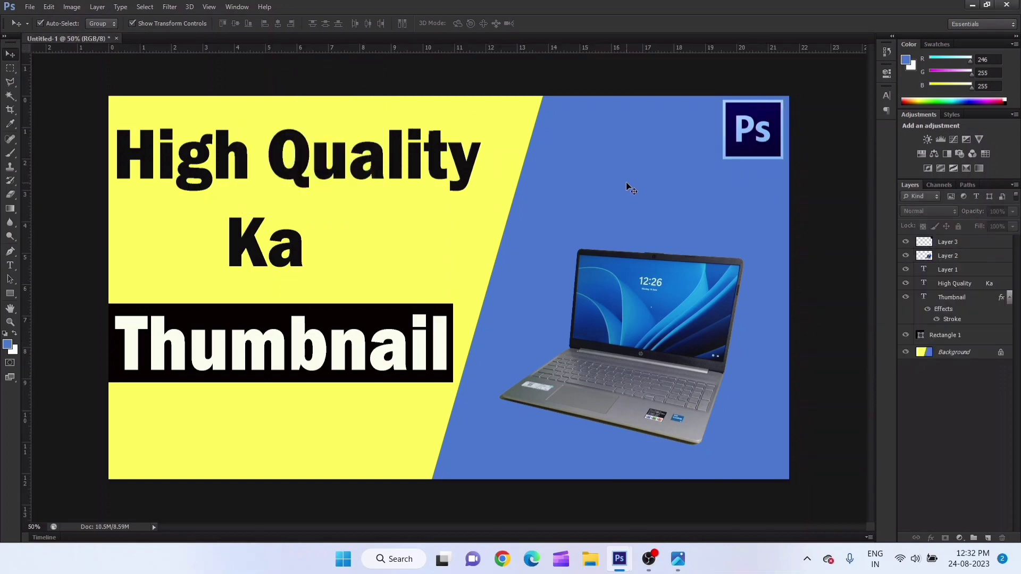
Step: Magic-wand select the blue right-hand section of the Background layer
key("m")
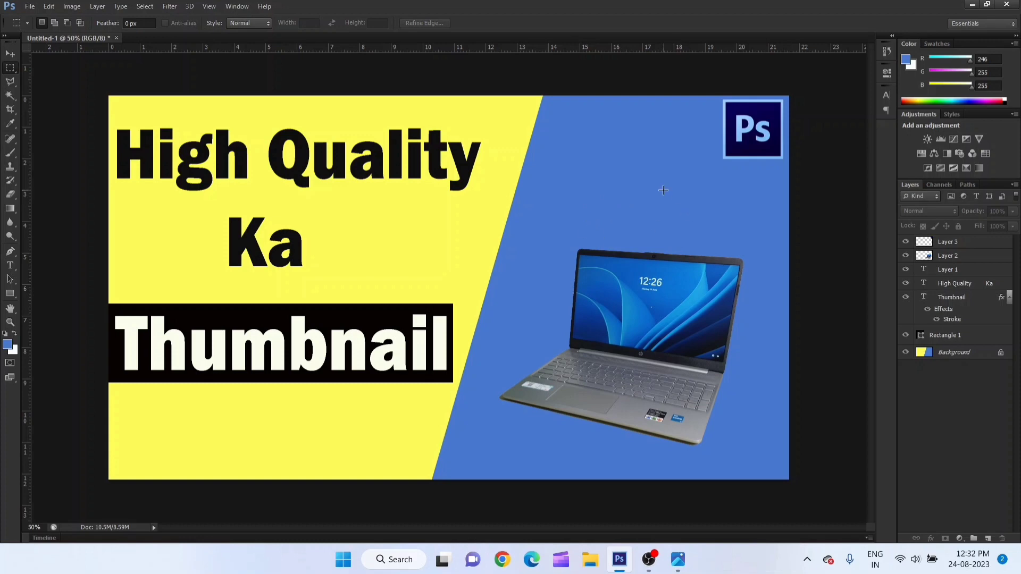
left_click(960, 356)
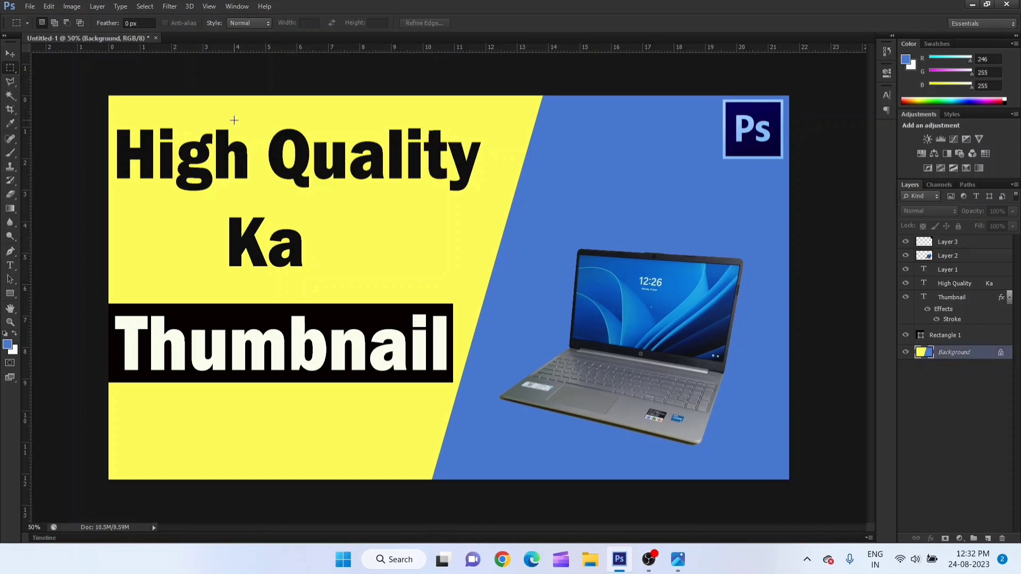
left_click(10, 96)
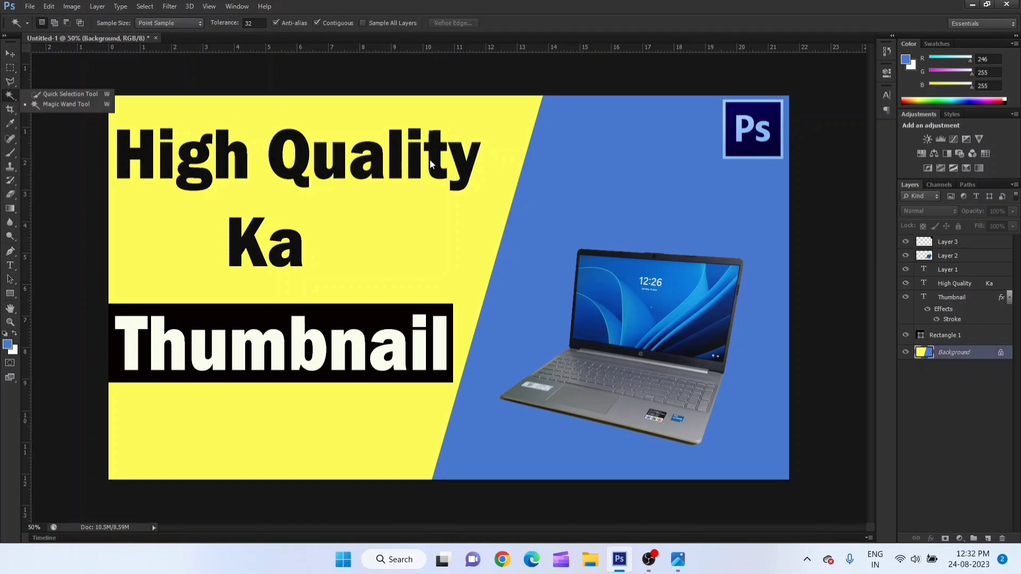
left_click(562, 183)
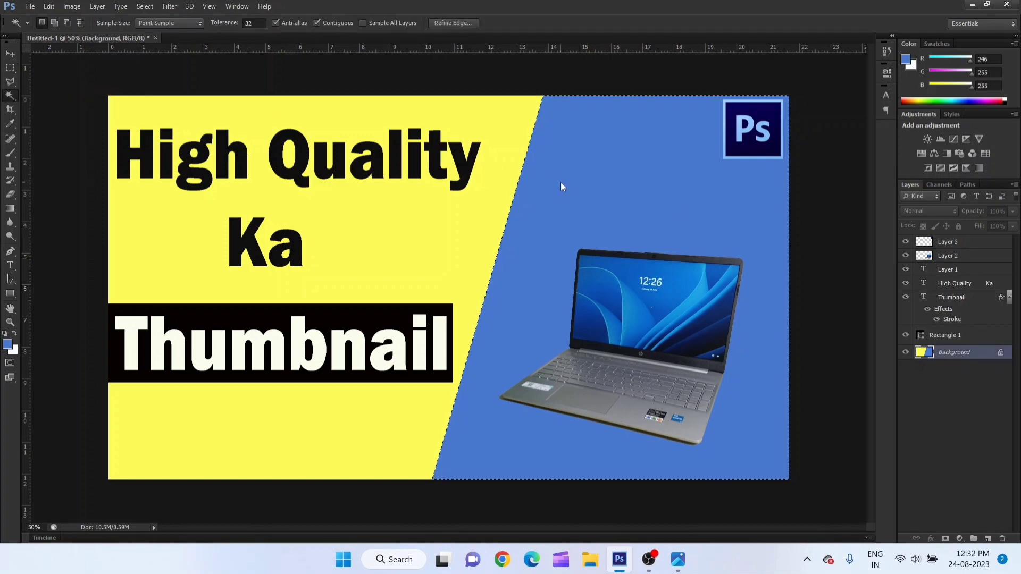
Step: Set the foreground to light teal 40a0b5 and fill the selected section with it
left_click(8, 347)
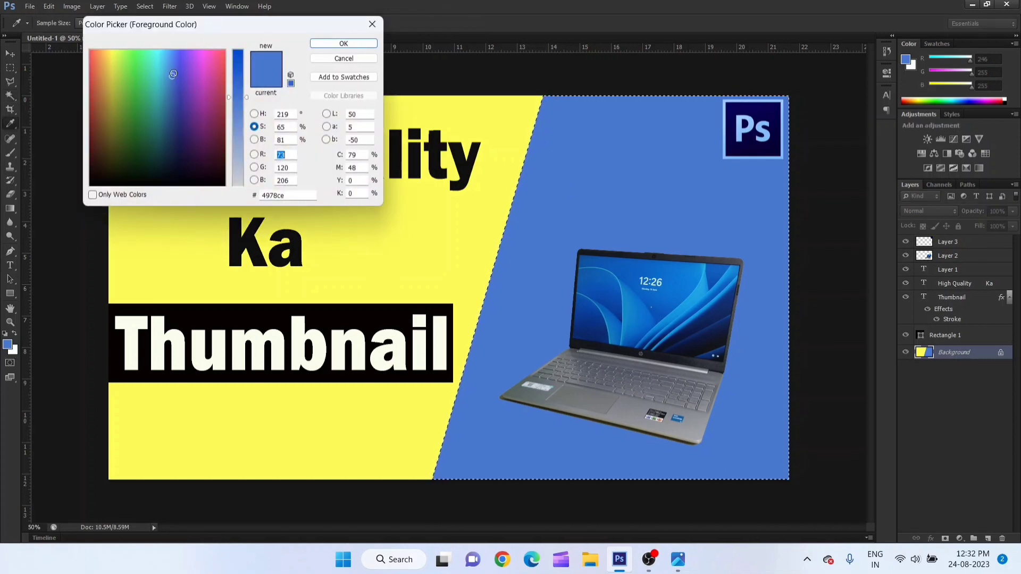
left_click(162, 90)
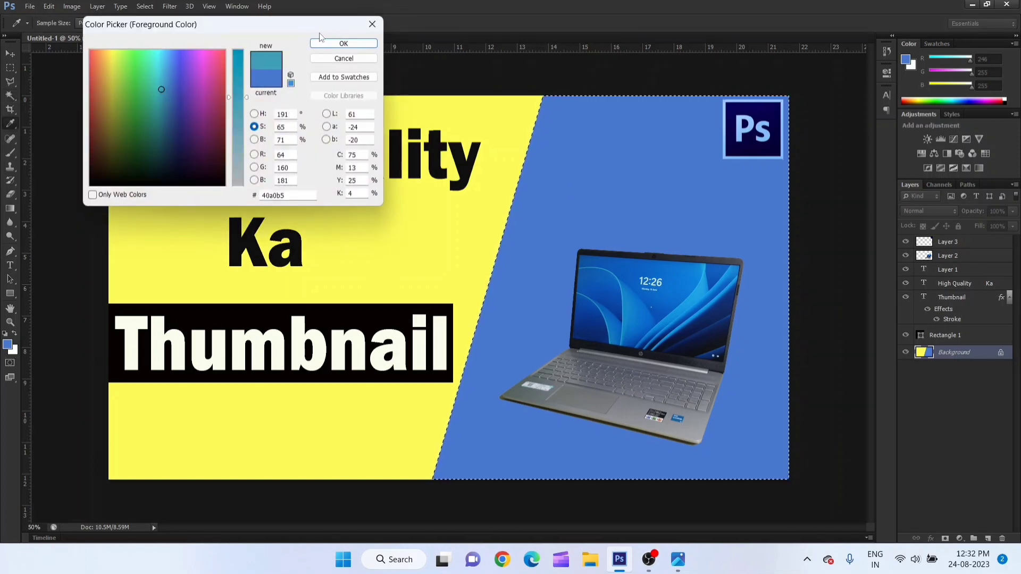
left_click(163, 80)
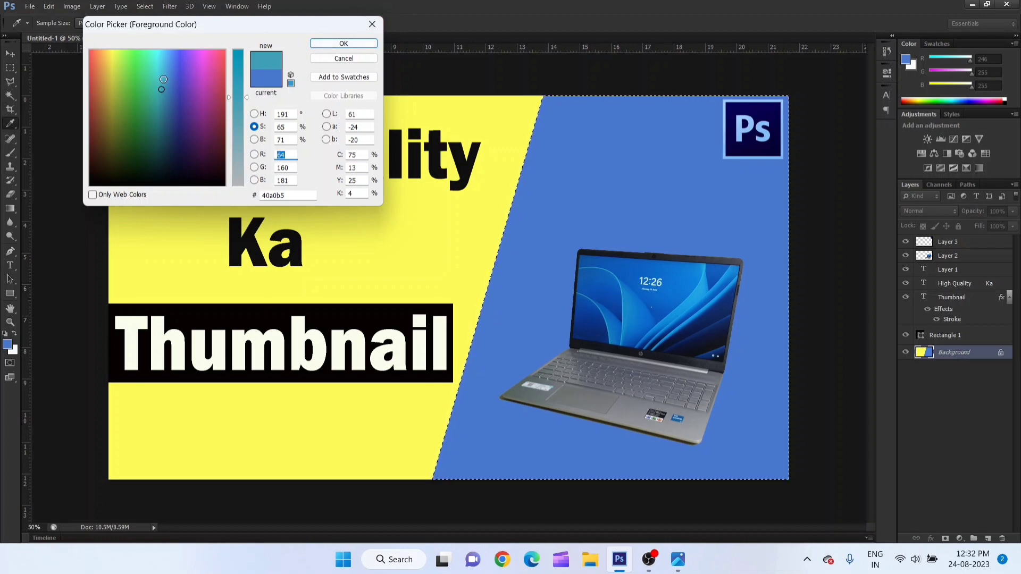
left_click(341, 43)
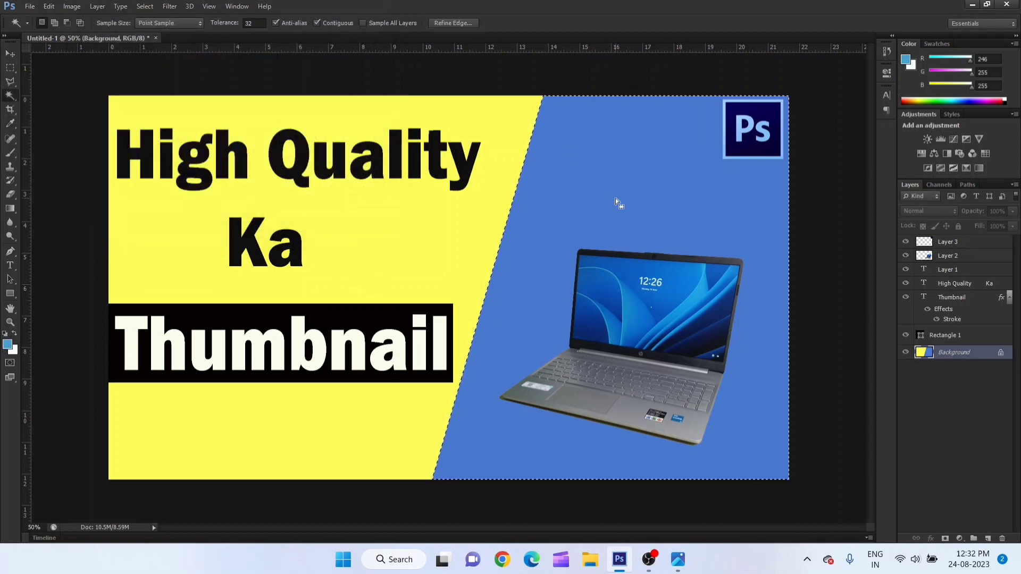
key("shift+F5")
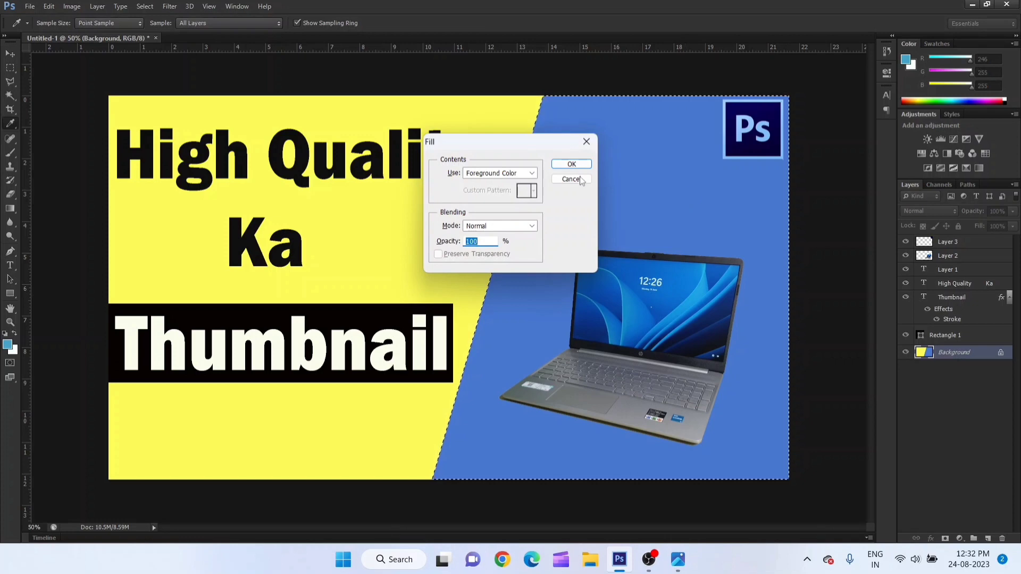
left_click(578, 165)
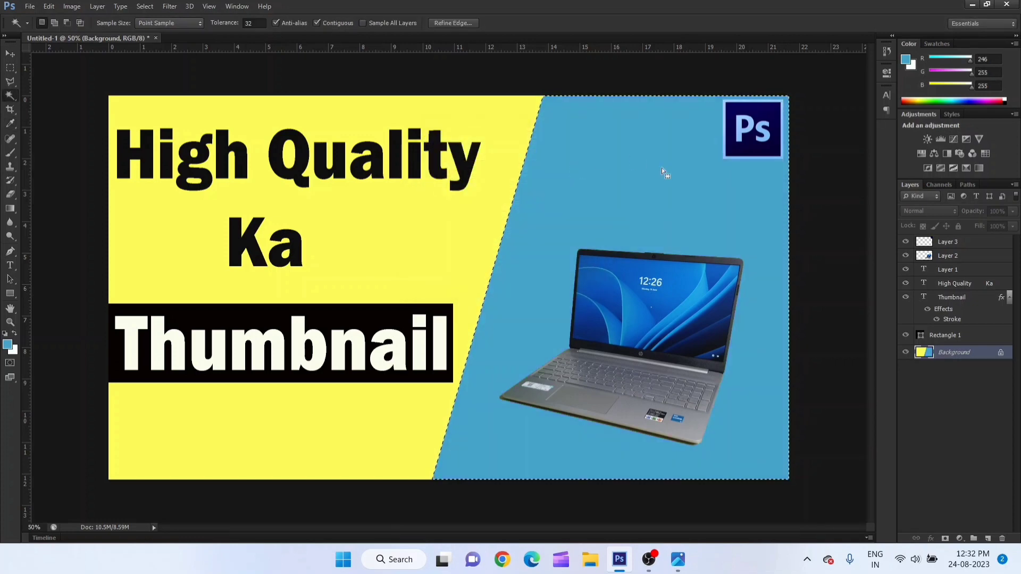
left_click(481, 212)
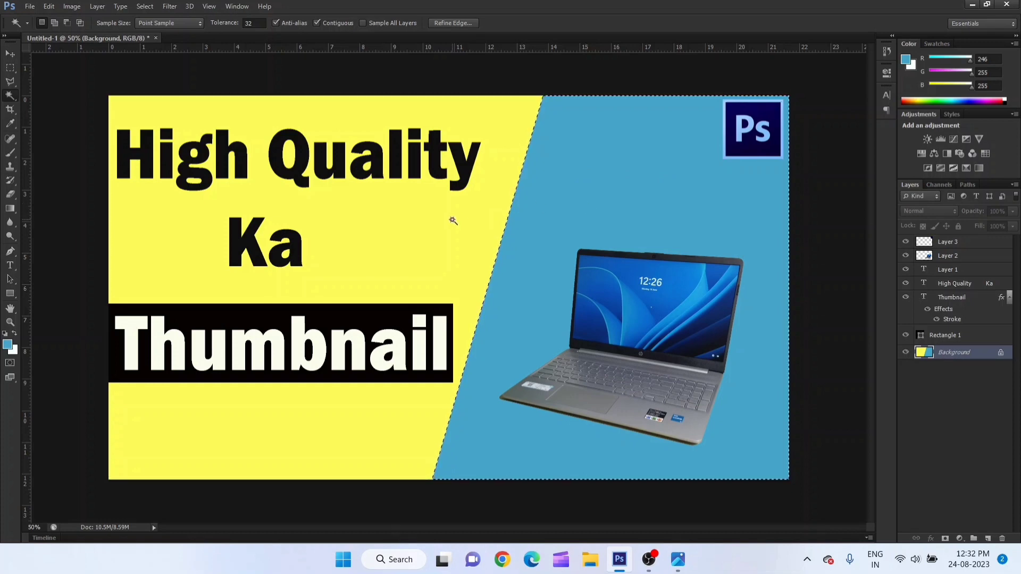
left_click(560, 215)
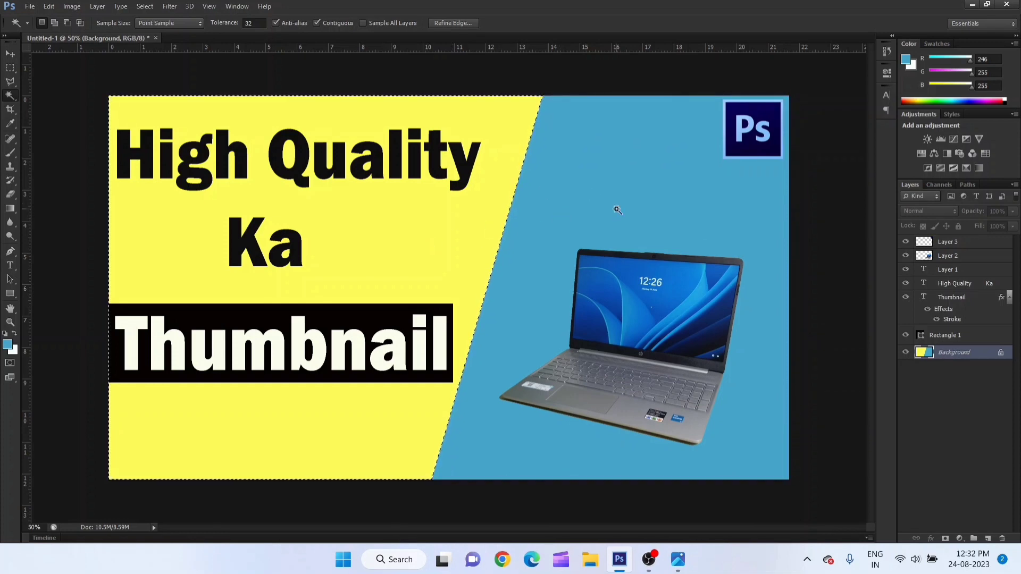
Step: Clear the selection around the teal area
left_click(10, 67)
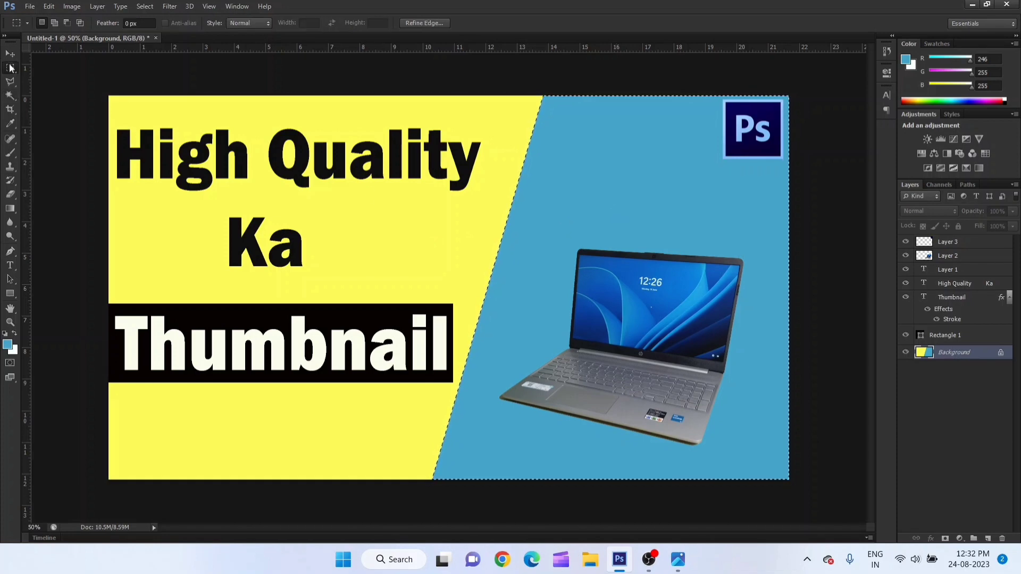
key("v")
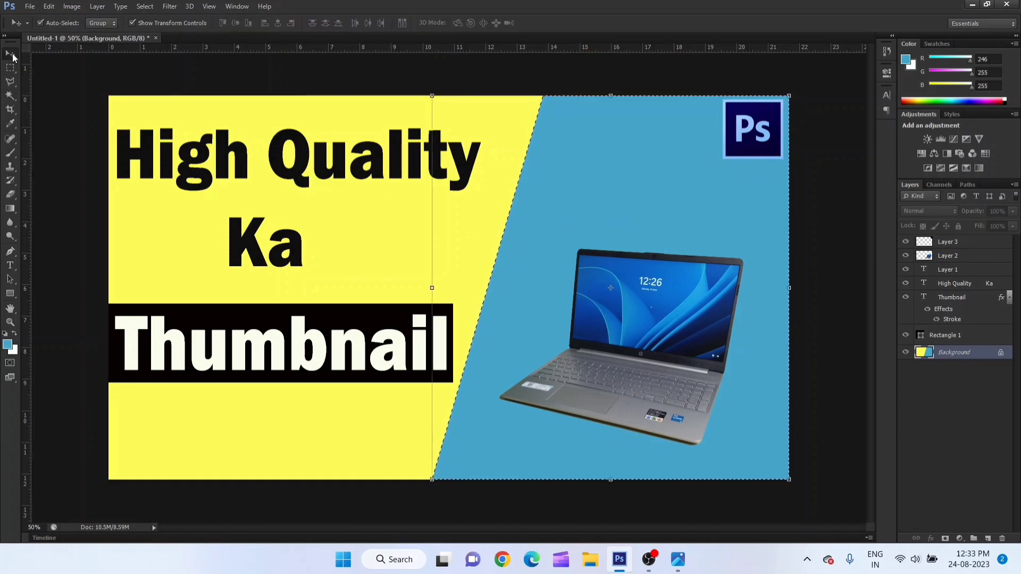
key("m")
left_click(540, 240)
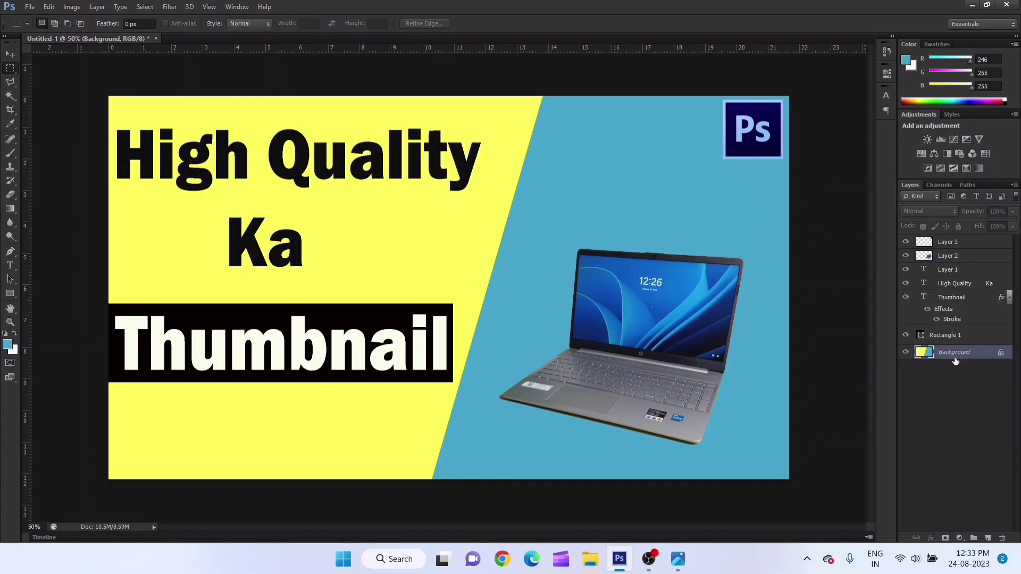
Step: Select every layer from Layer 3 down to Rectangle 1 and merge them with Ctrl+E
left_click(948, 242)
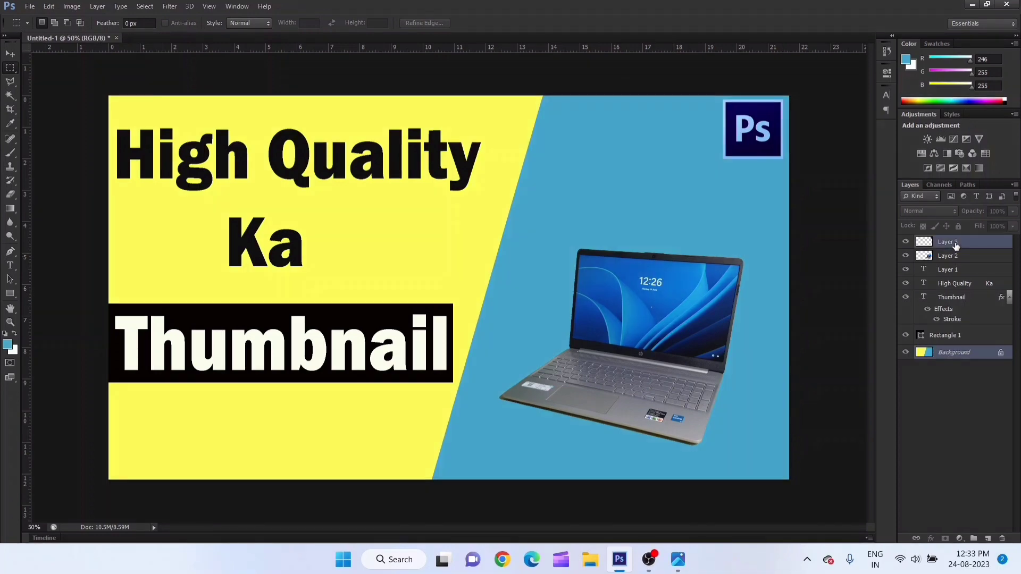
left_click(946, 257, "shift")
left_click(957, 271, "shift")
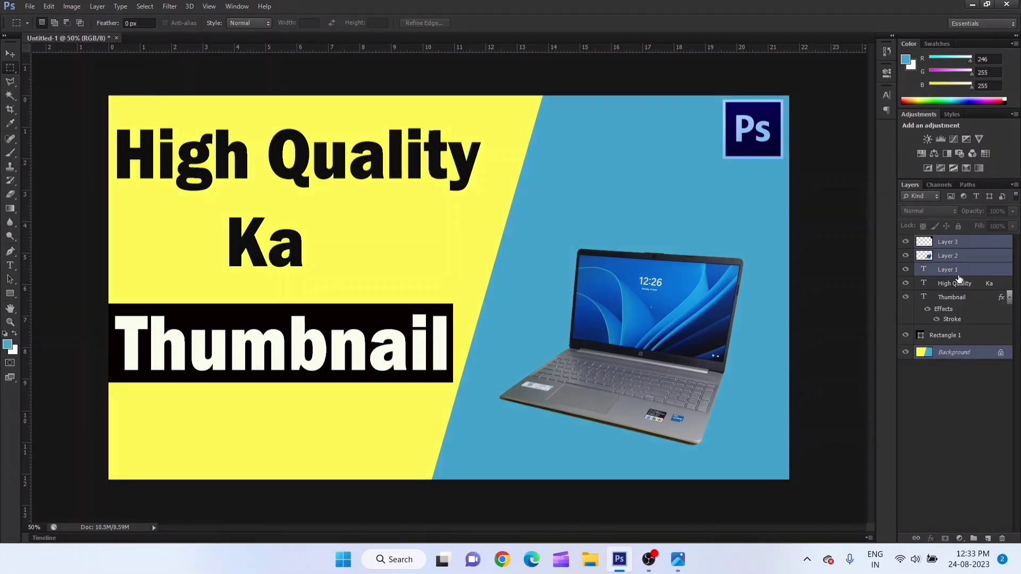
left_click(957, 284, "shift")
left_click(956, 299, "shift")
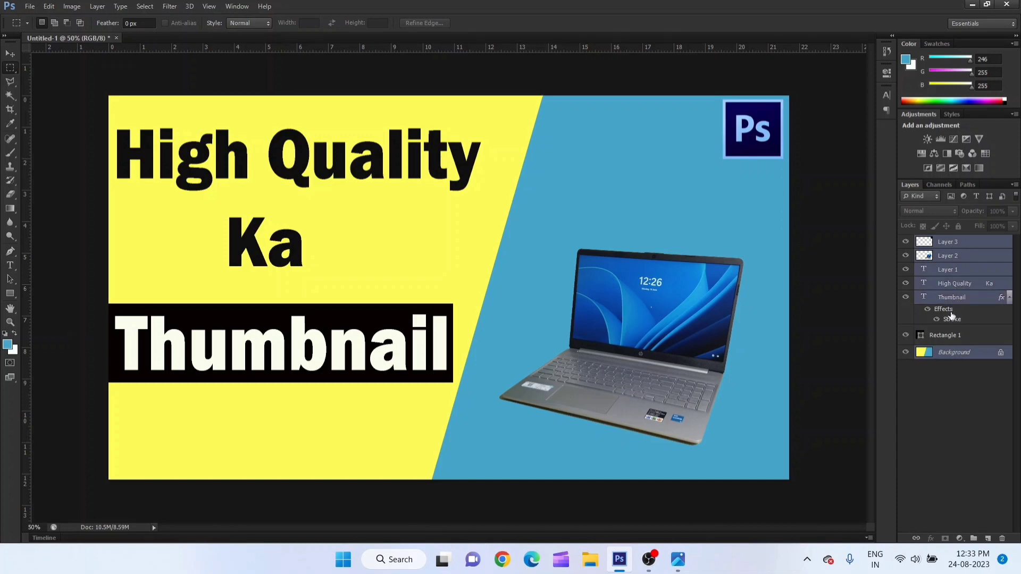
left_click(952, 318, "ctrl")
left_click(953, 322, "shift")
left_click(963, 335, "shift")
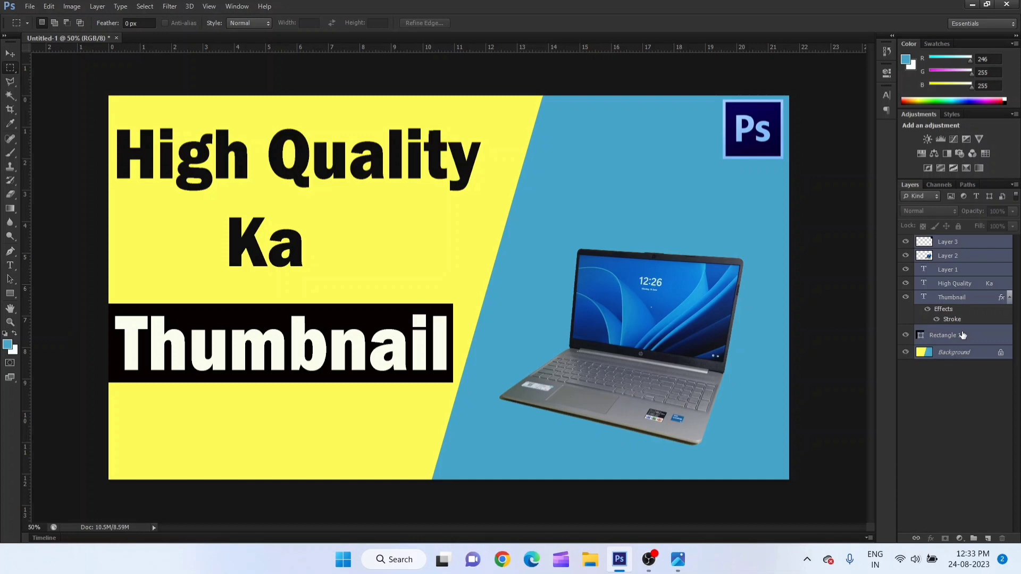
key("ctrl+e")
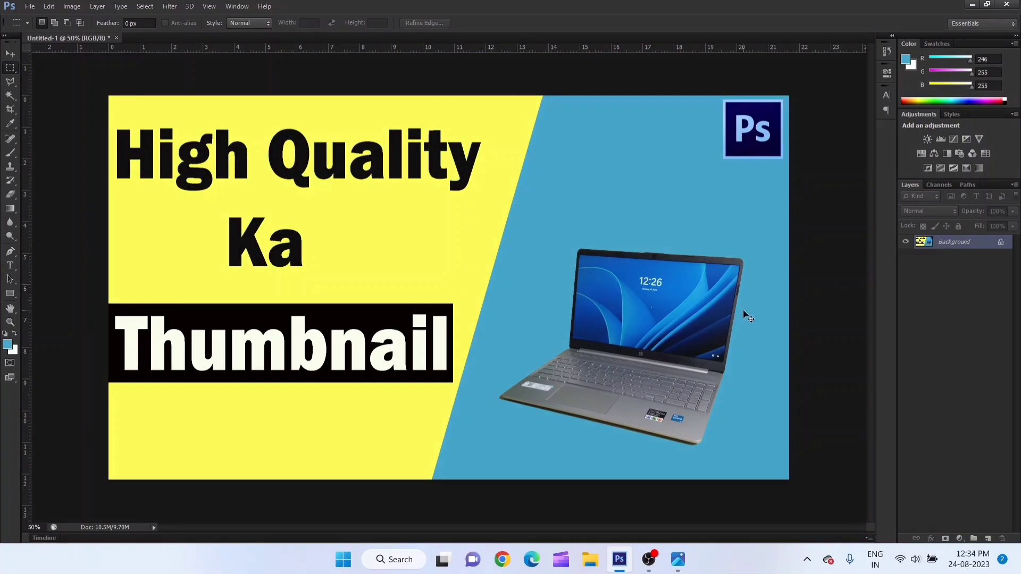
key("ctrl+s")
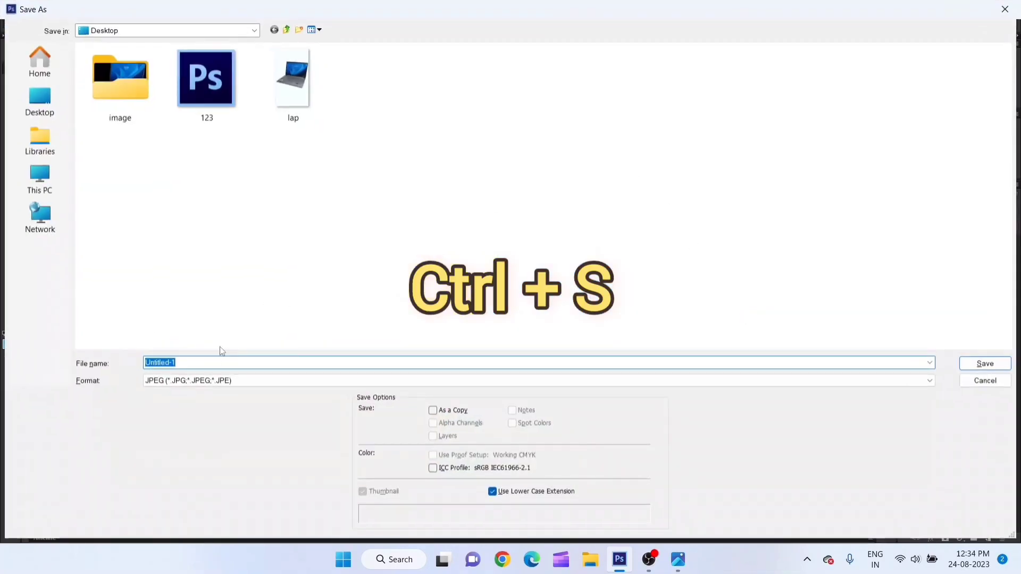
Step: Save as thumbnail.jpg on the Desktop at JPEG quality 12 (Maximum), then minimise Photoshop
type("thum")
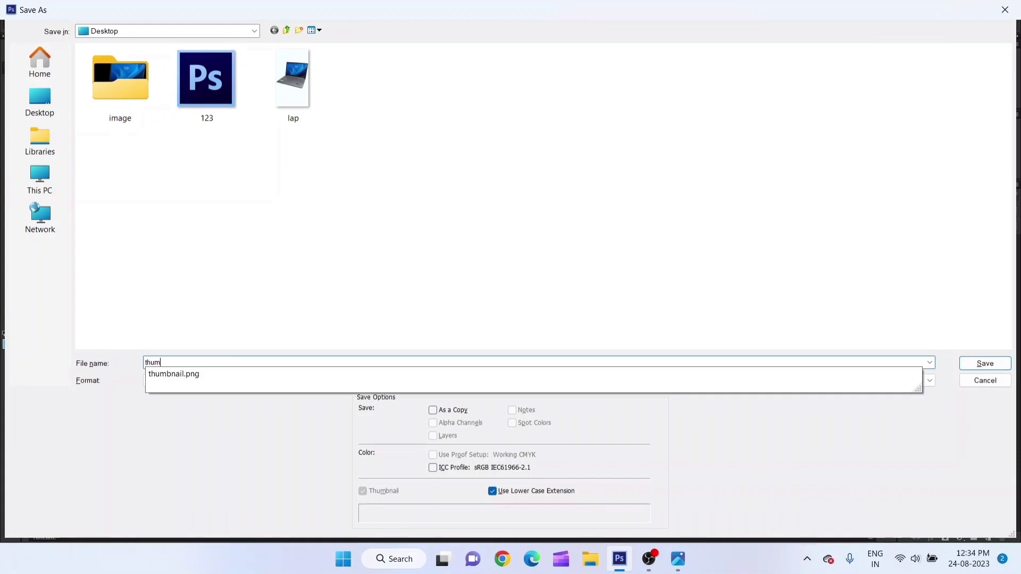
type("bnail")
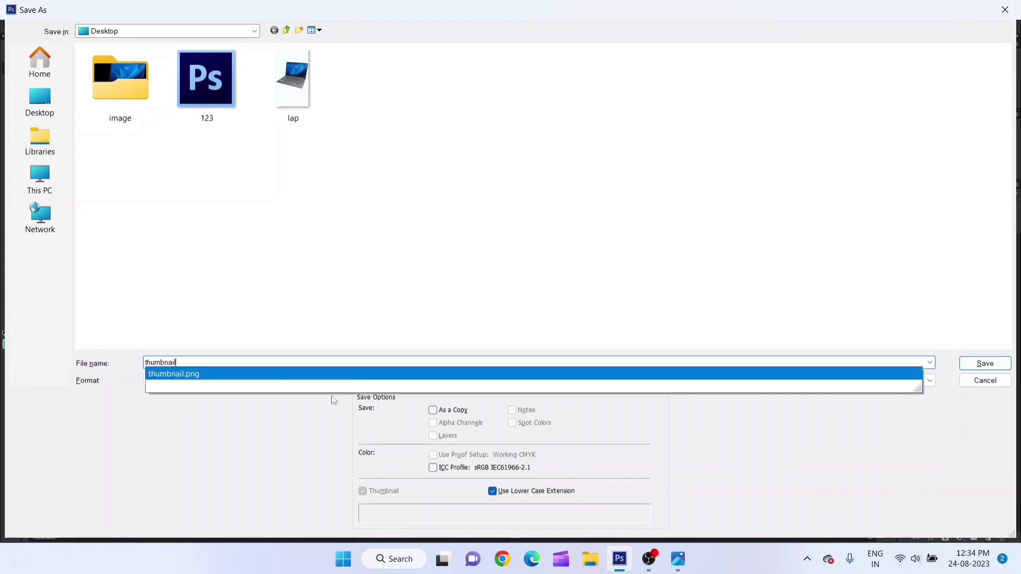
left_click(372, 363)
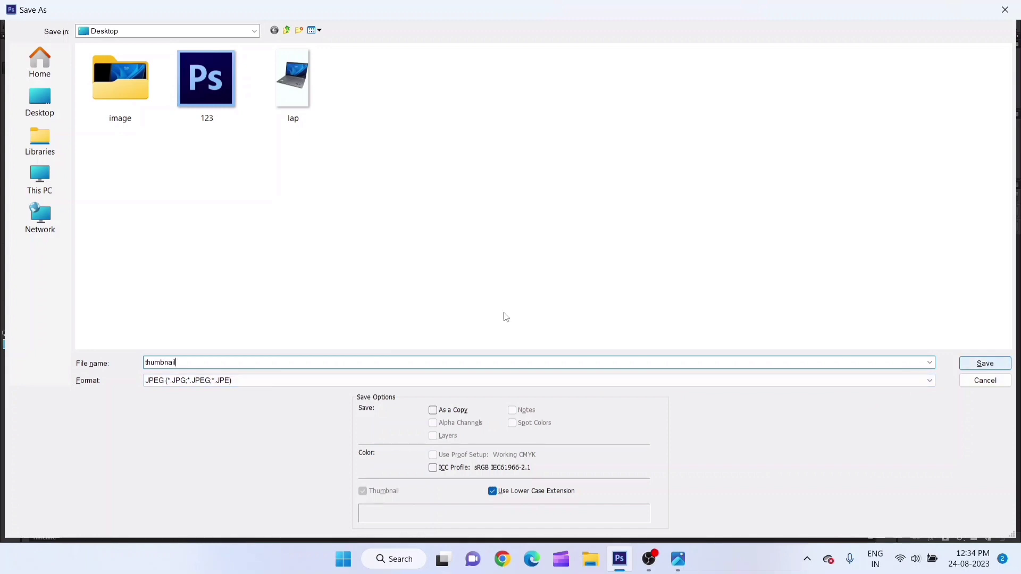
left_click(42, 106)
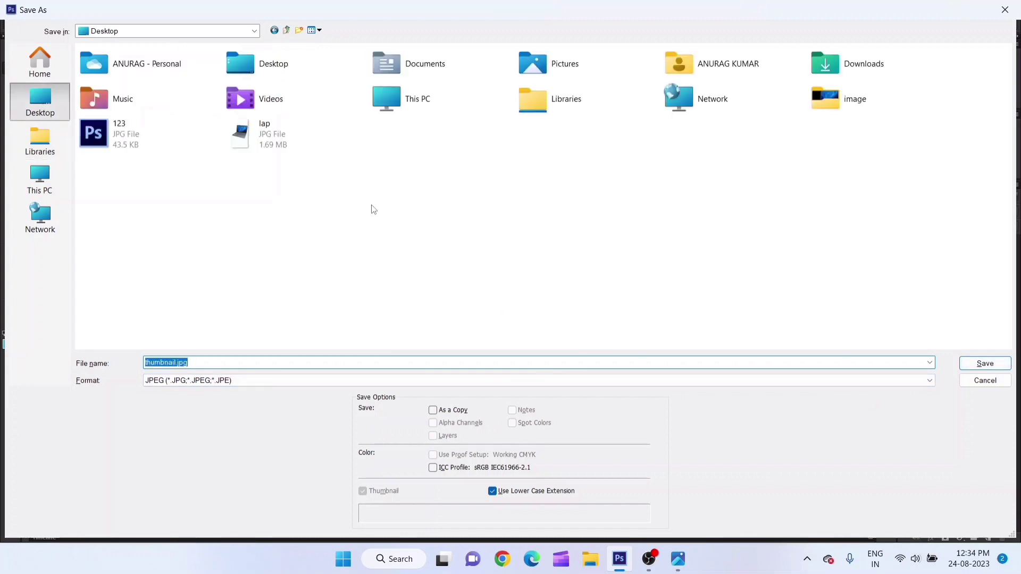
left_click(986, 363)
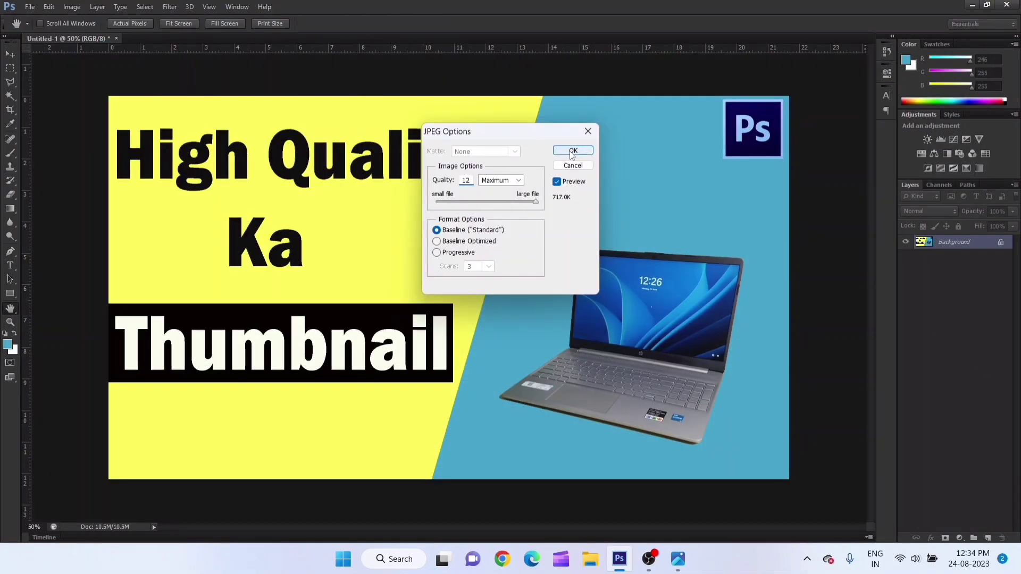
left_click(572, 152)
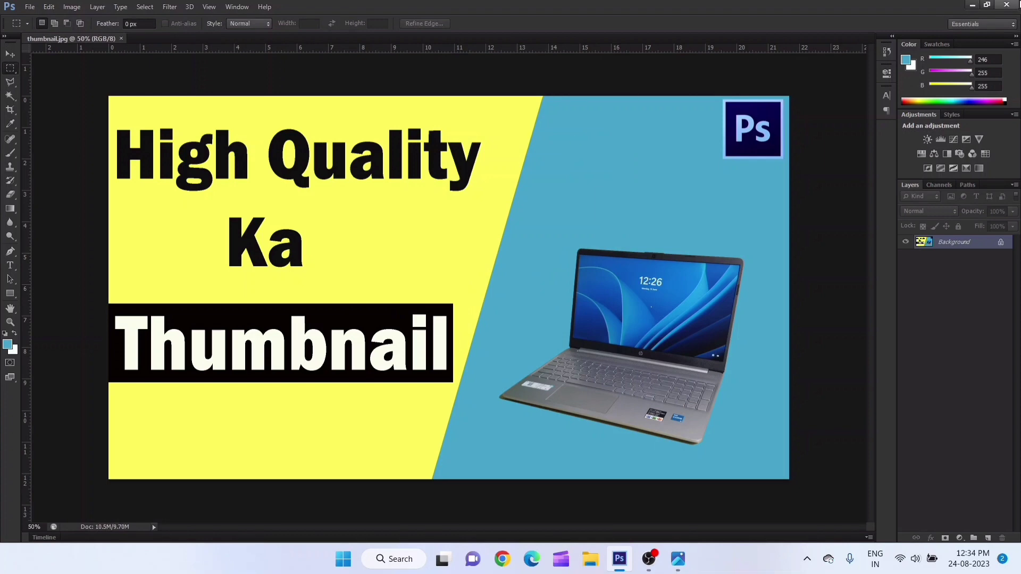
left_click(972, 5)
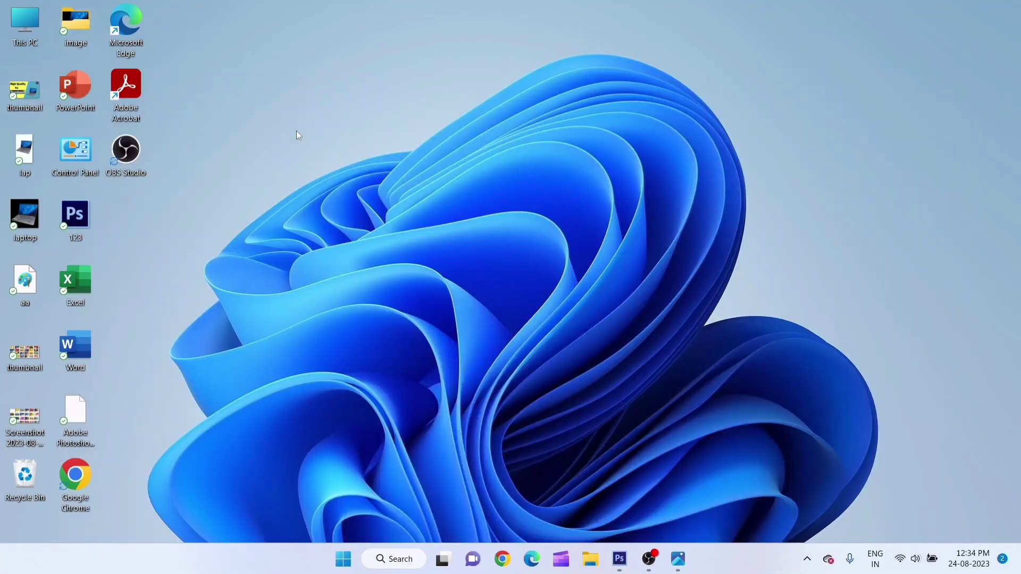
Step: Refresh the desktop and open thumbnail.jpg in the Photos viewer
right_click(334, 106)
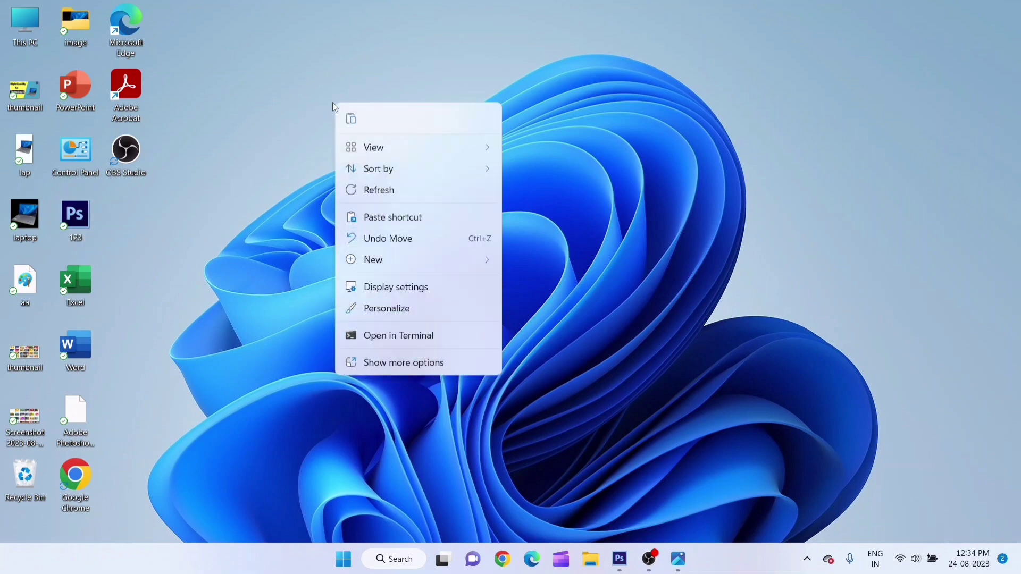
left_click(365, 192)
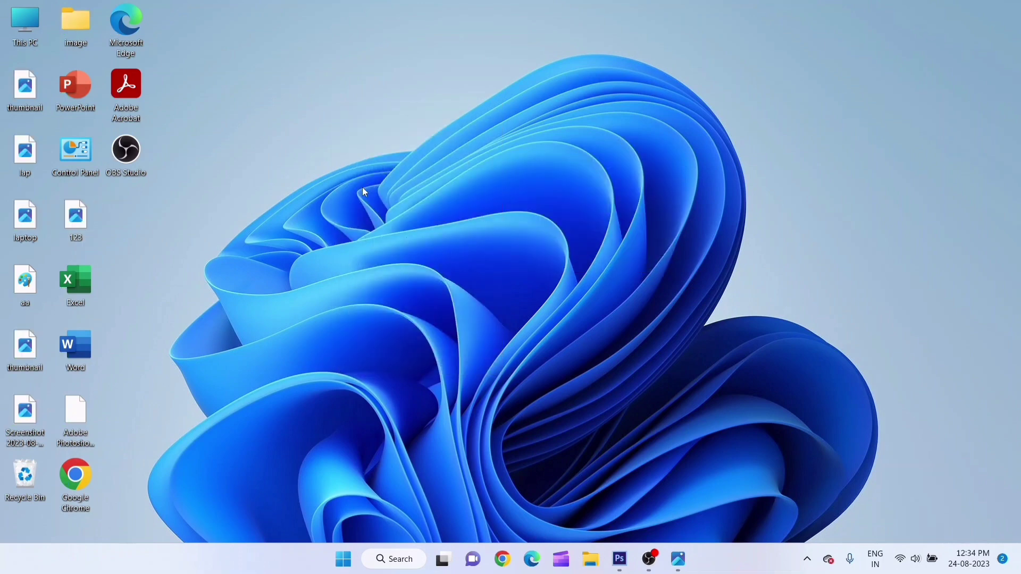
double_click(33, 91)
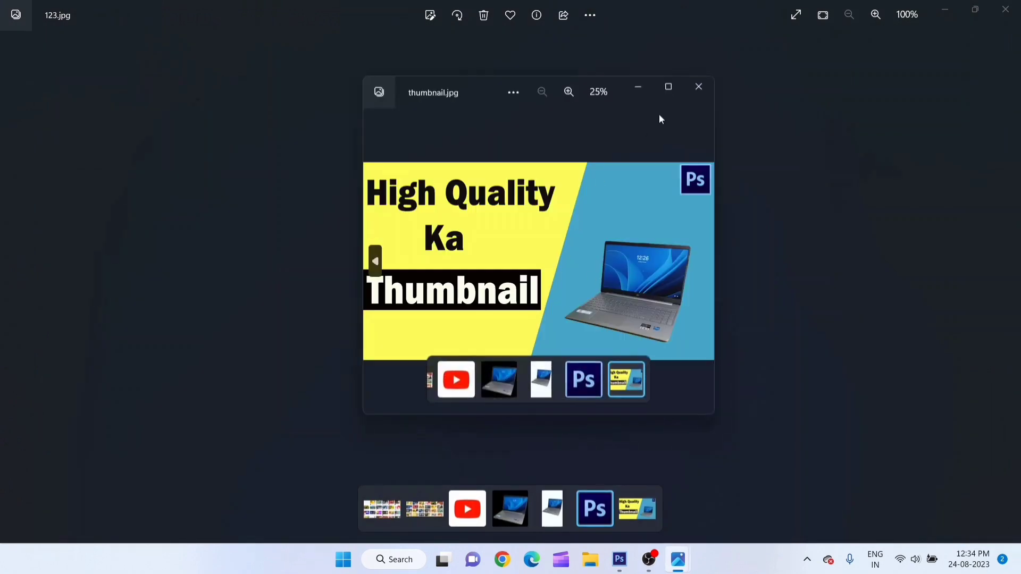
left_click(668, 87)
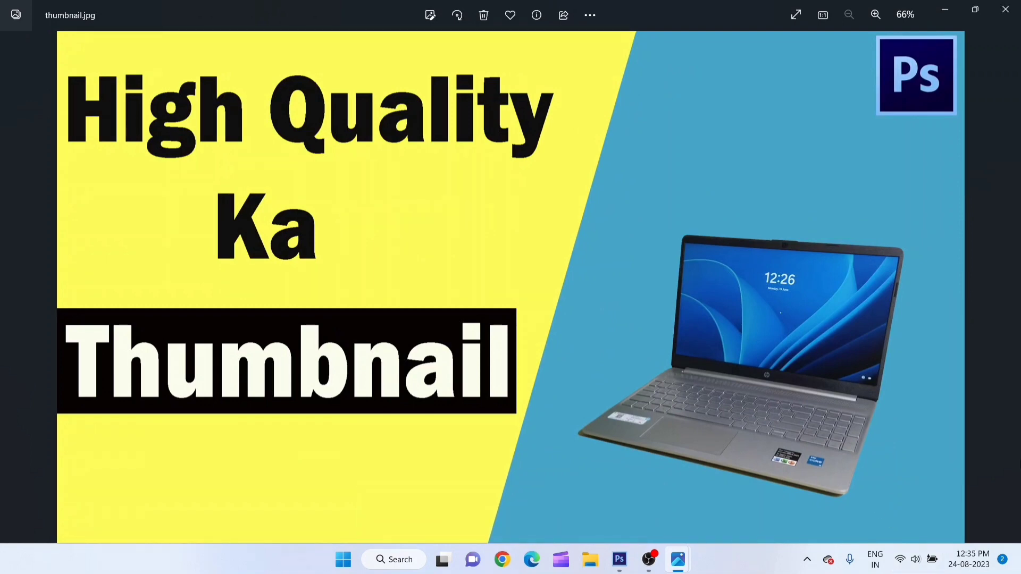
key("super+Down")
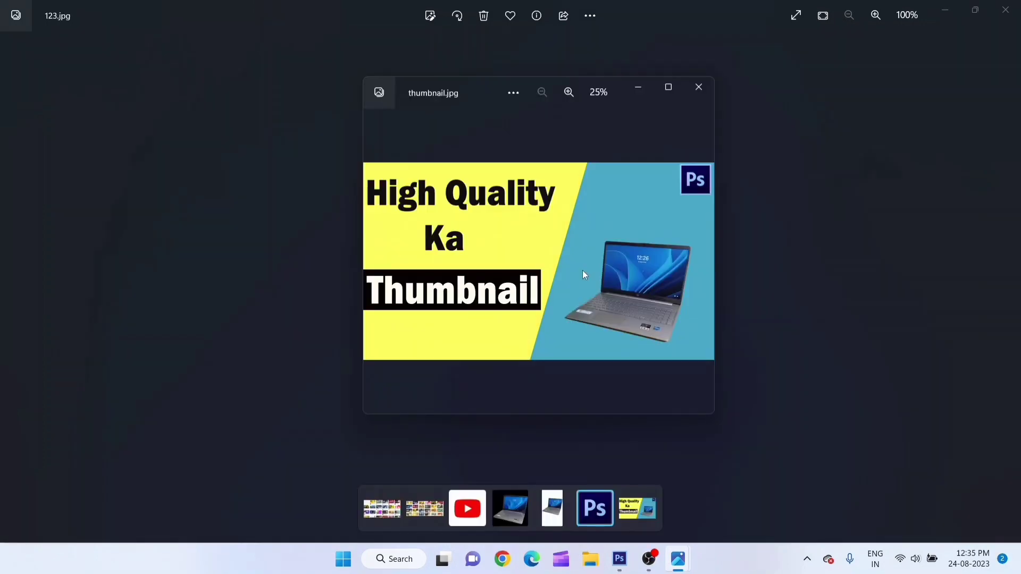